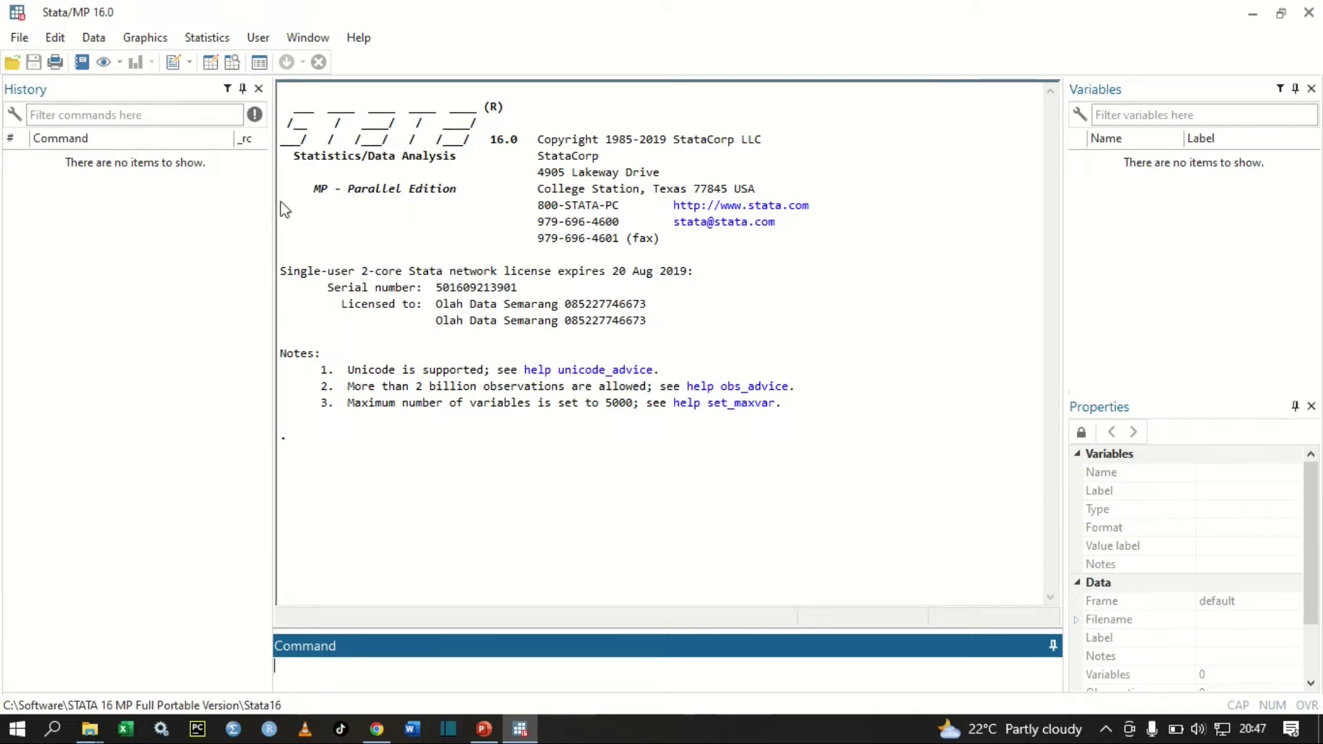
Step: Open the File menu in the main Stata window
{"action": "left_click", "coordinate": [31, 40]}
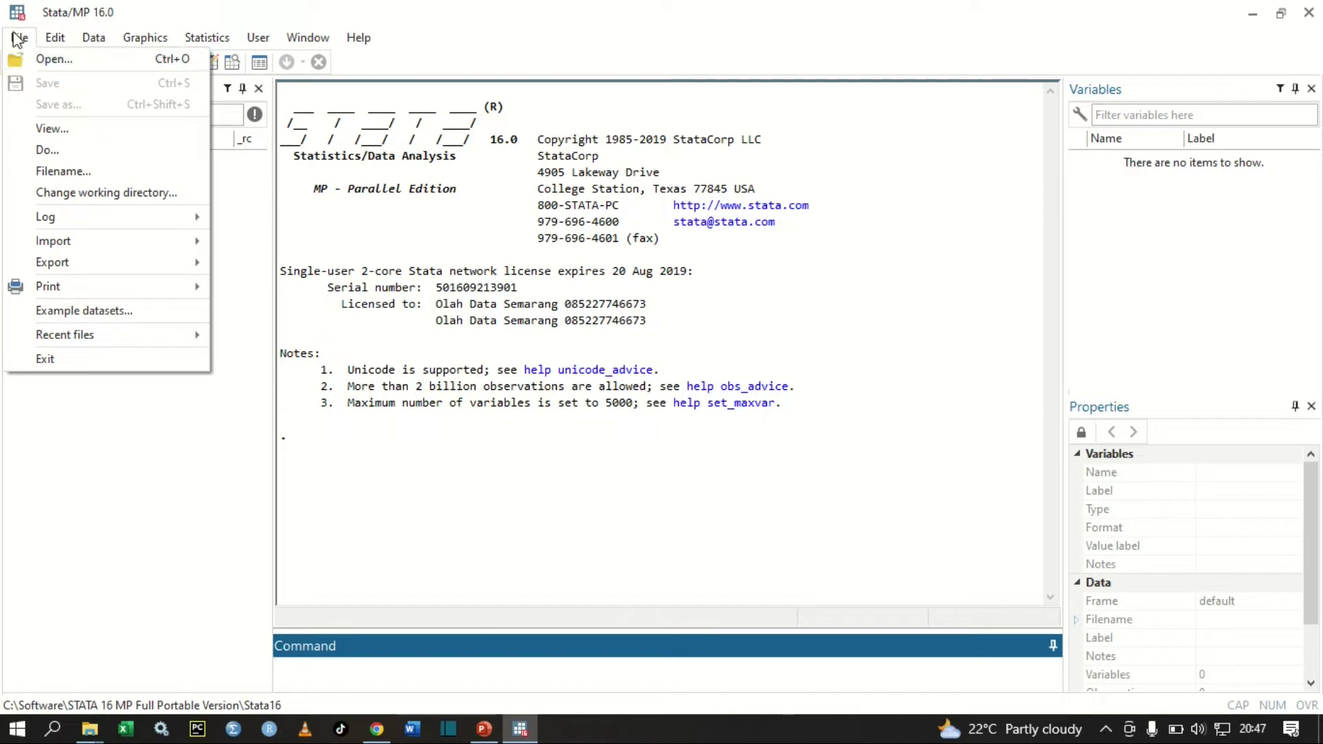
Step: Load nlsw88.dta from the example datasets installed with Stata
{"action": "left_click", "coordinate": [19, 40]}
{"action": "left_click", "coordinate": [19, 39]}
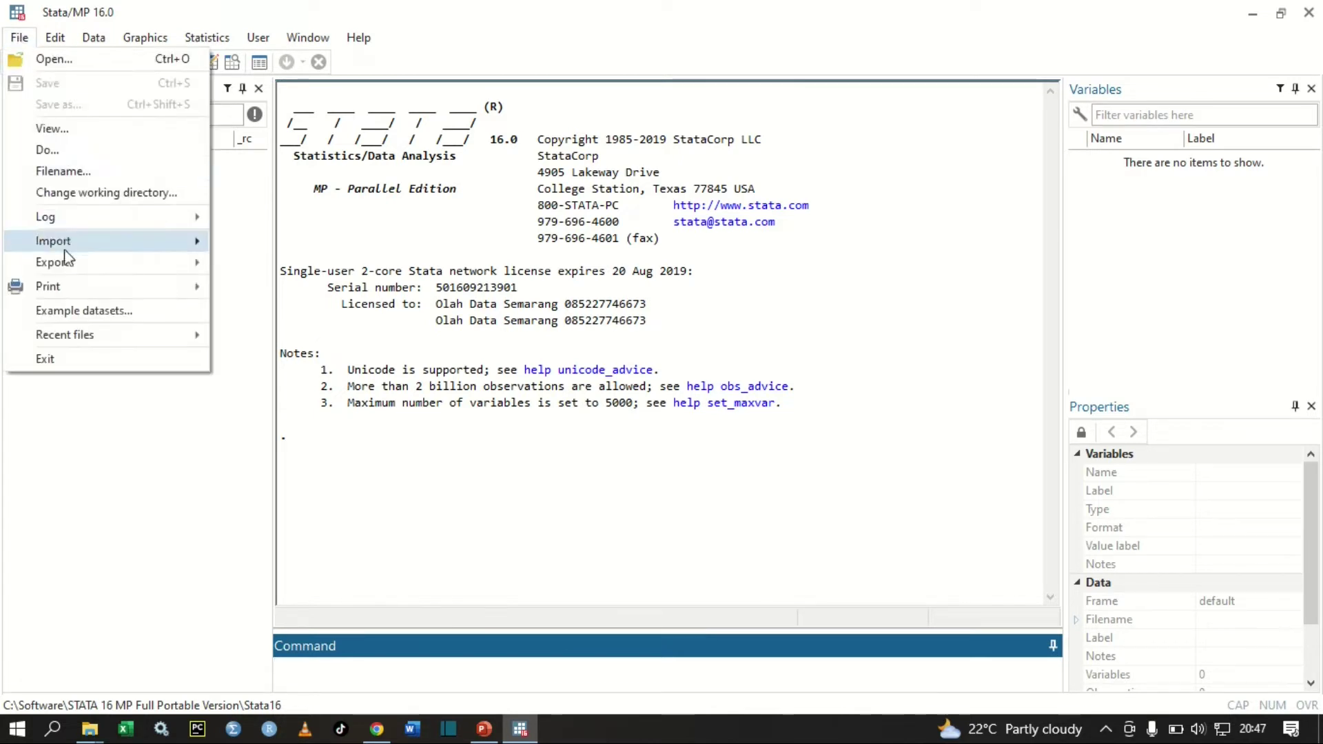
{"action": "left_click", "coordinate": [77, 312]}
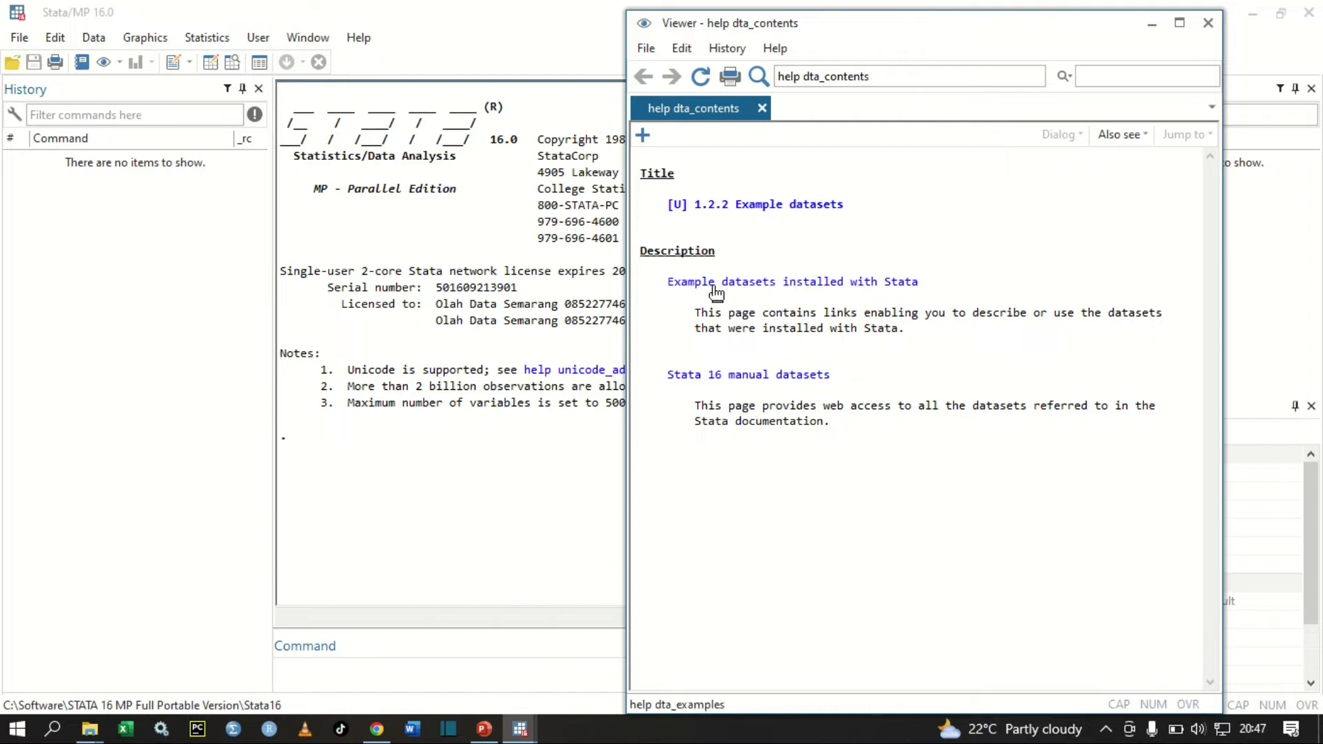
{"action": "left_click", "coordinate": [860, 292]}
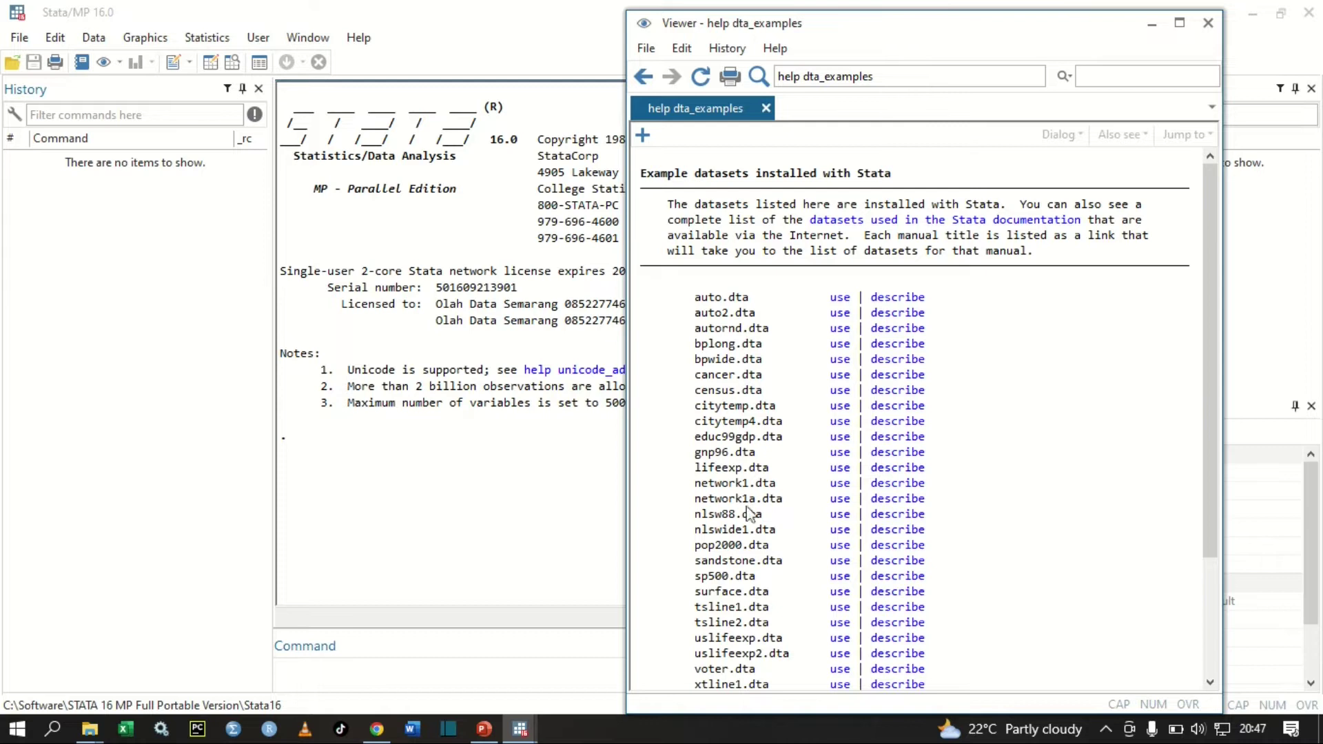
{"action": "left_click_drag", "start_coordinate": [769, 523], "coordinate": [701, 527]}
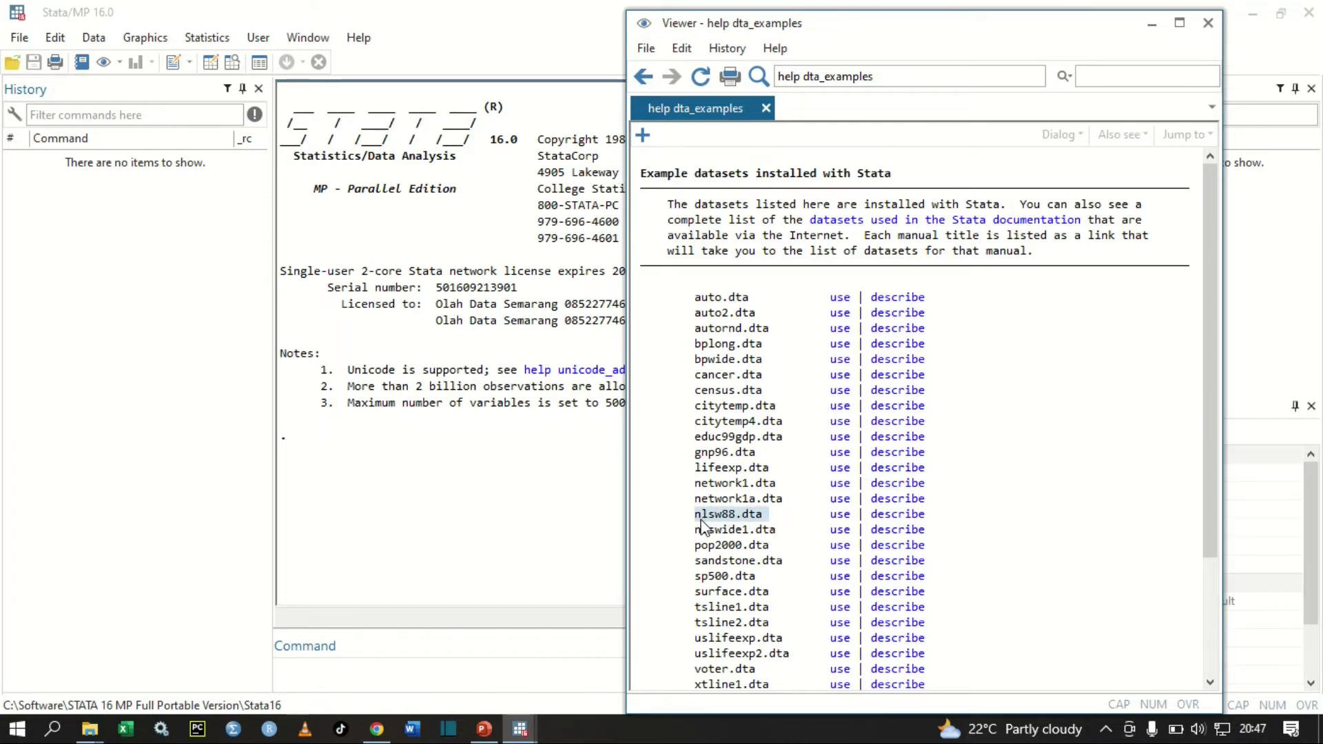
{"action": "left_click", "coordinate": [841, 517]}
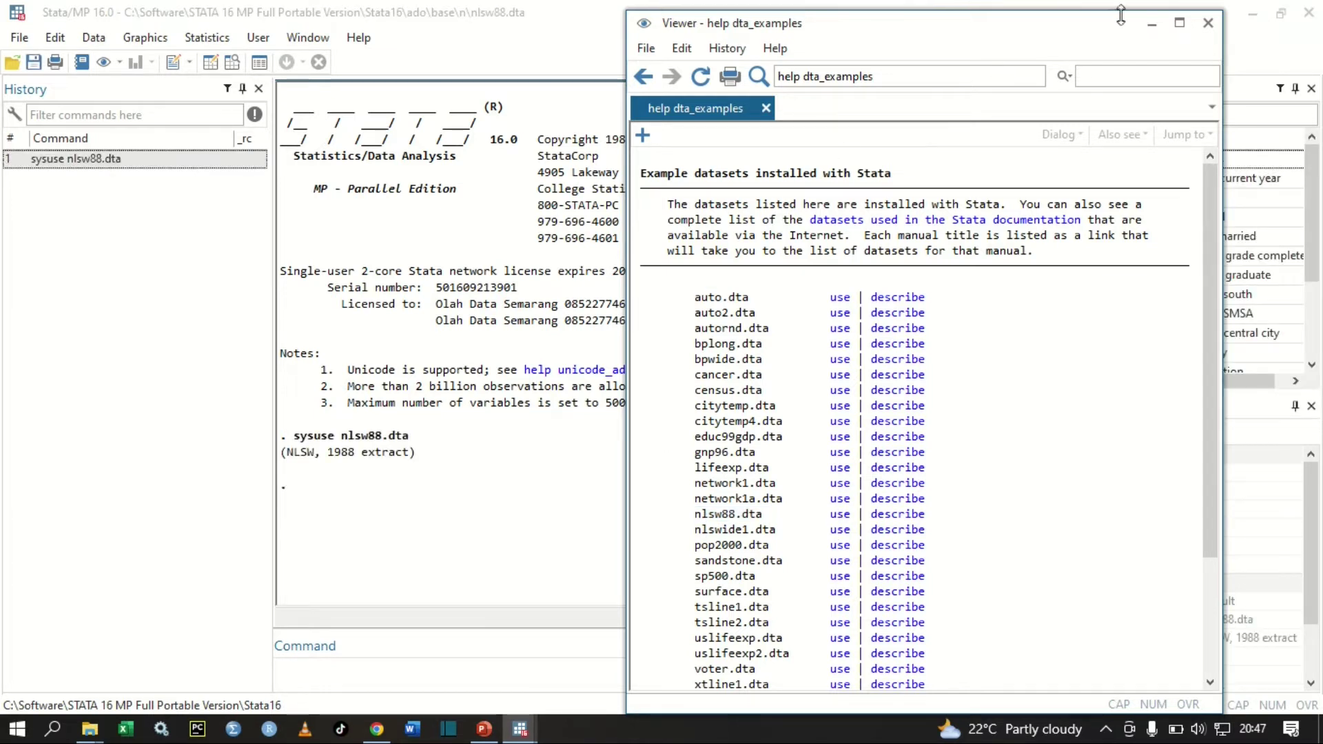
Step: Scroll through the nlsw88 rows in the Data Editor (Browse), then minimize it
{"action": "left_click", "coordinate": [1151, 22]}
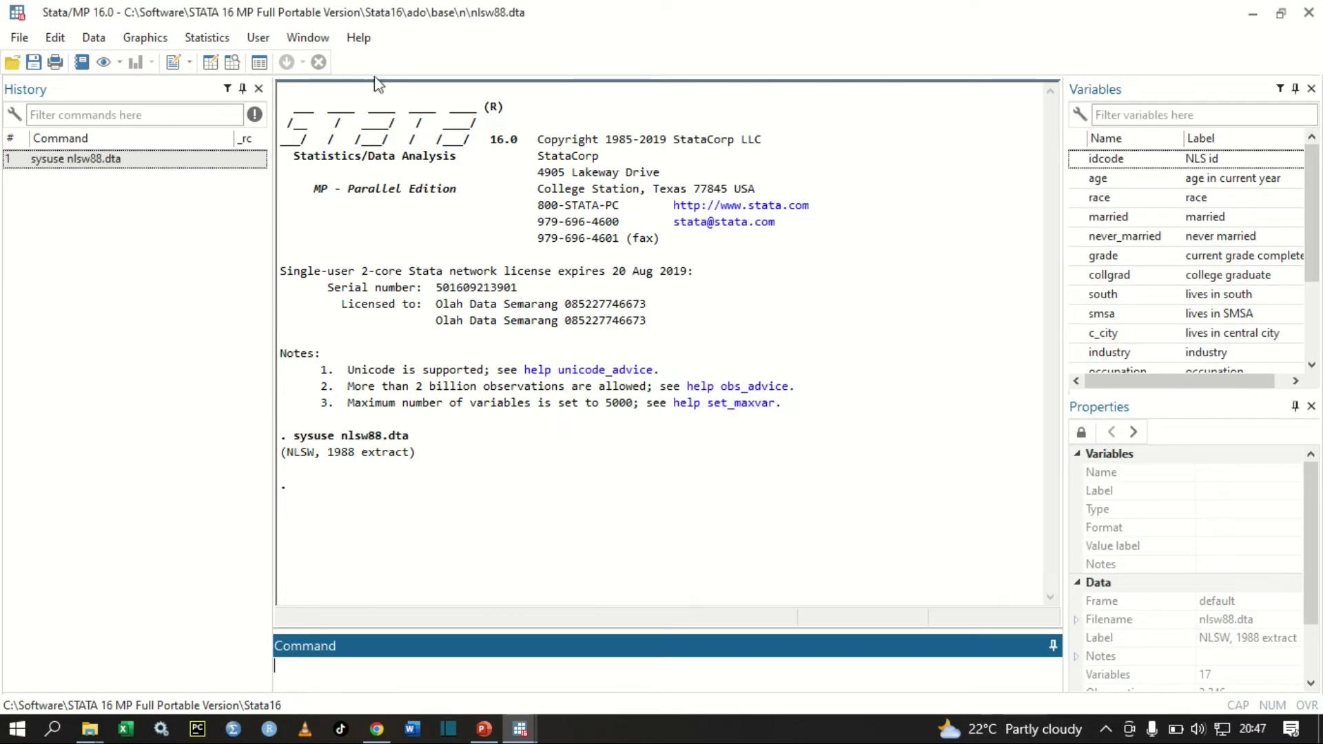
{"action": "left_click", "coordinate": [240, 62]}
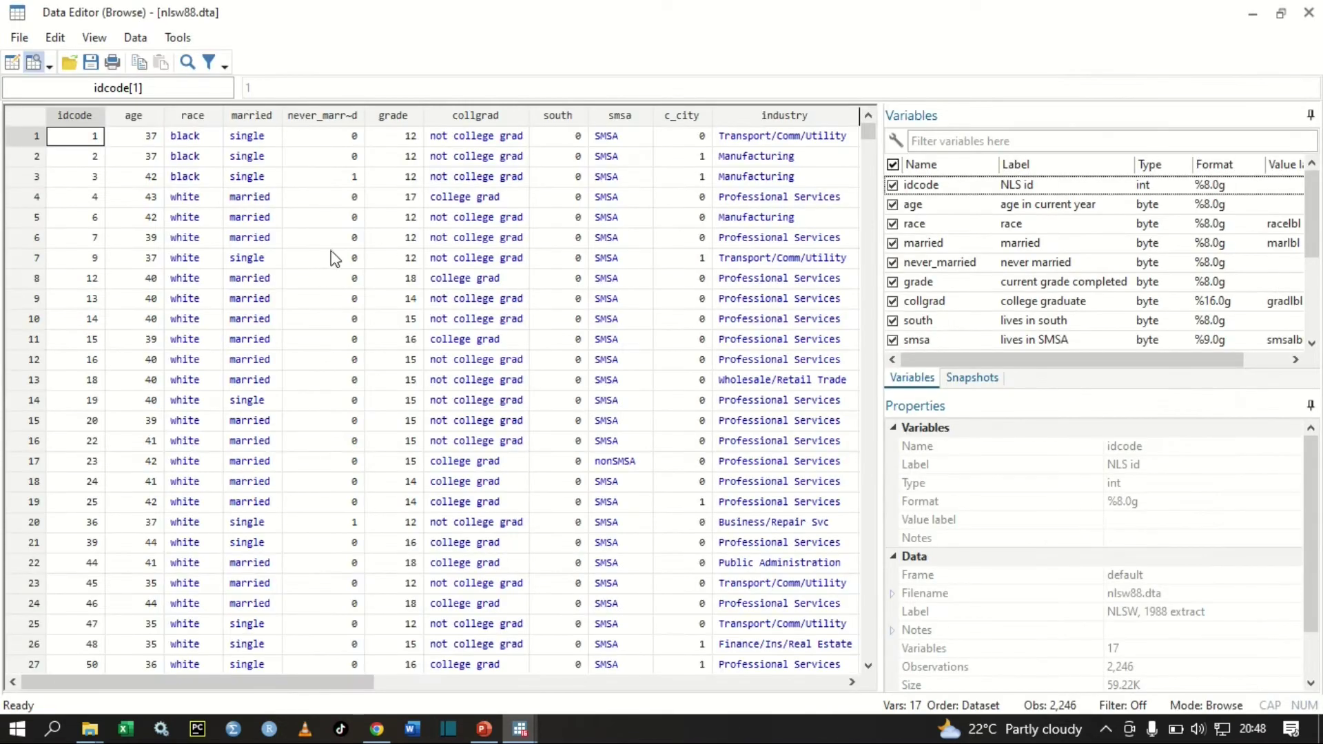
{"action": "scroll", "coordinate": [334, 258], "scroll_direction": "down", "scroll_amount": 13}
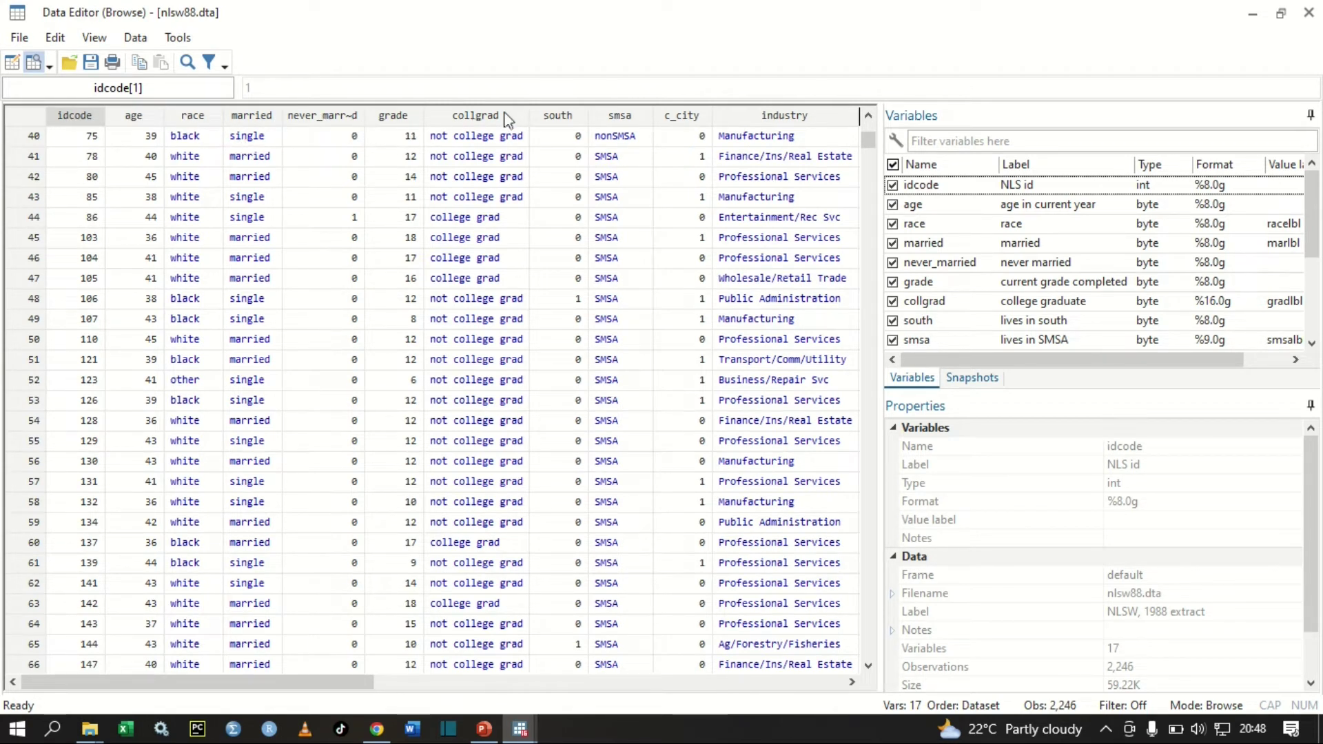
{"action": "left_click_drag", "start_coordinate": [356, 687], "coordinate": [315, 609]}
{"action": "scroll", "coordinate": [267, 306], "scroll_direction": "down", "scroll_amount": 20}
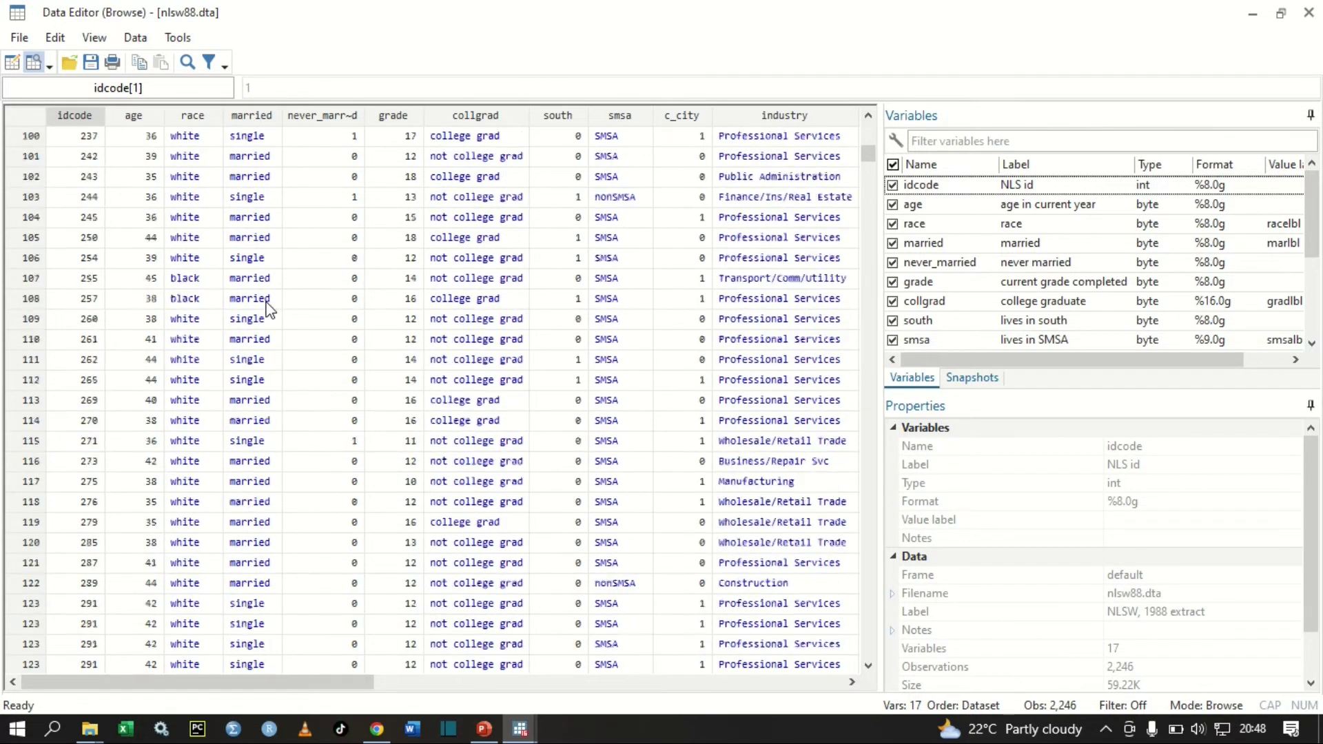
{"action": "scroll", "coordinate": [262, 304], "scroll_direction": "down", "scroll_amount": 4}
{"action": "scroll", "coordinate": [236, 296], "scroll_direction": "up", "scroll_amount": 20}
{"action": "scroll", "coordinate": [236, 295], "scroll_direction": "down", "scroll_amount": 12}
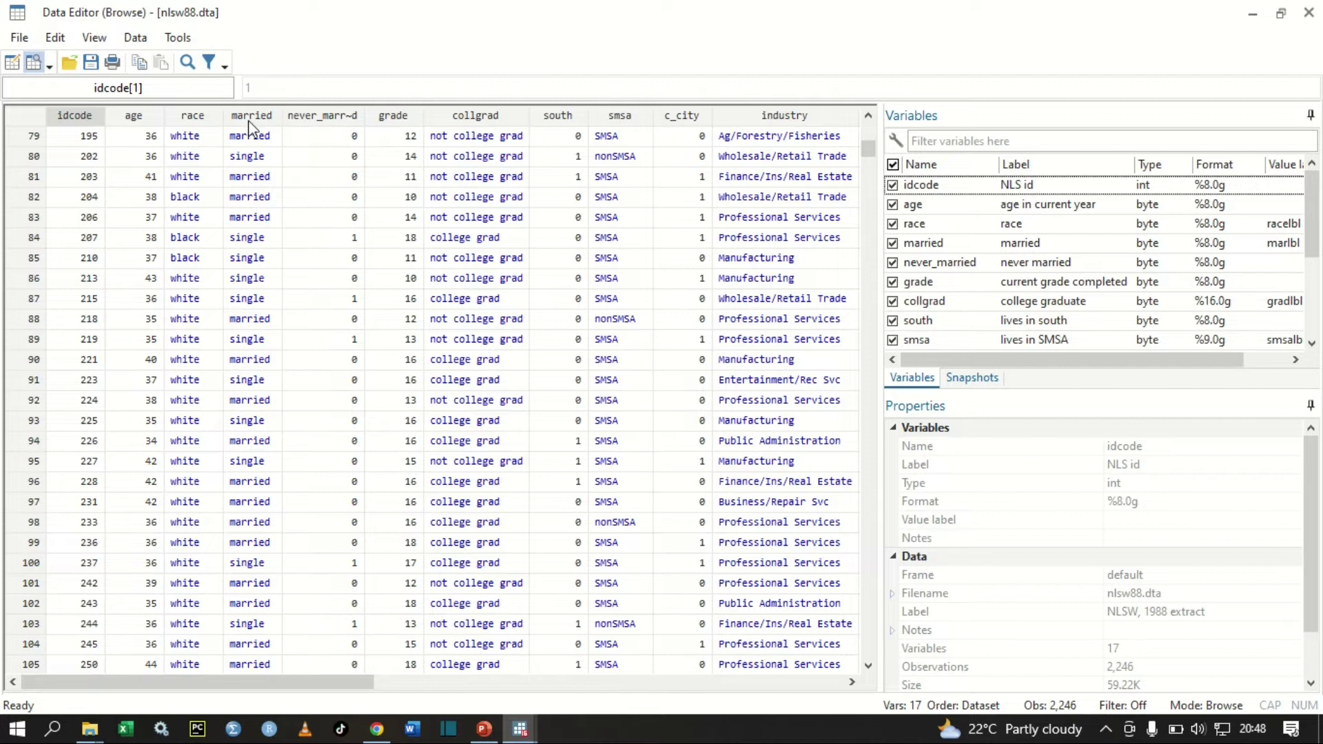
{"action": "scroll", "coordinate": [246, 157], "scroll_direction": "down", "scroll_amount": 6}
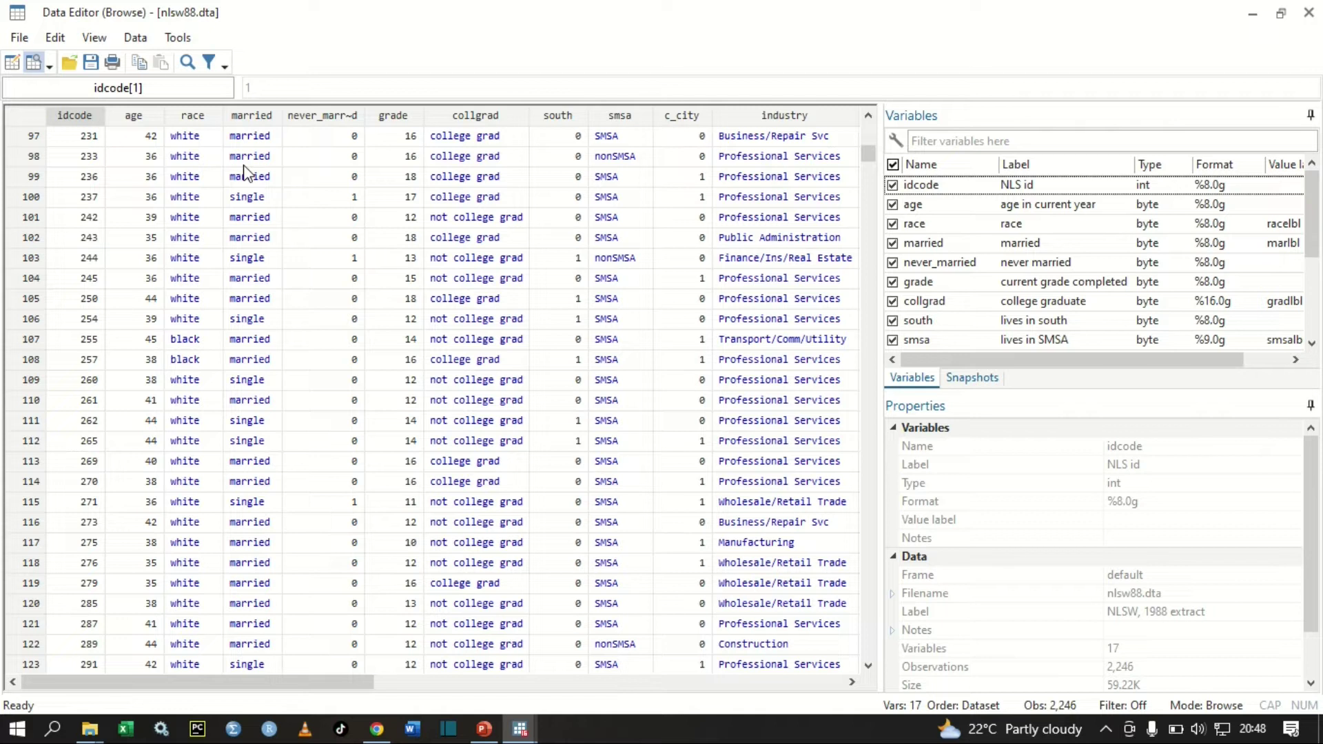
{"action": "left_click", "coordinate": [1247, 24]}
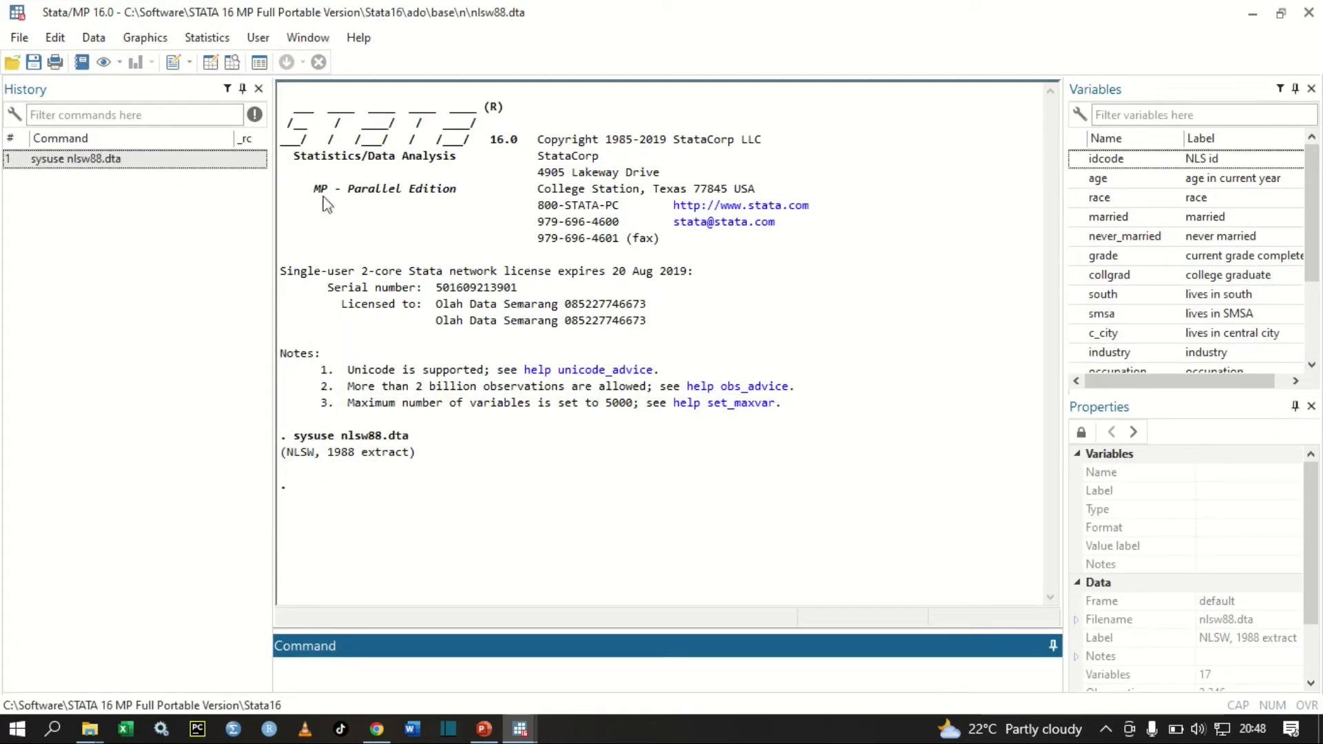
Step: Tabulate race (rows) by married (columns) from the Two-way table dialog, then minimize the dialog
{"action": "left_click", "coordinate": [214, 39]}
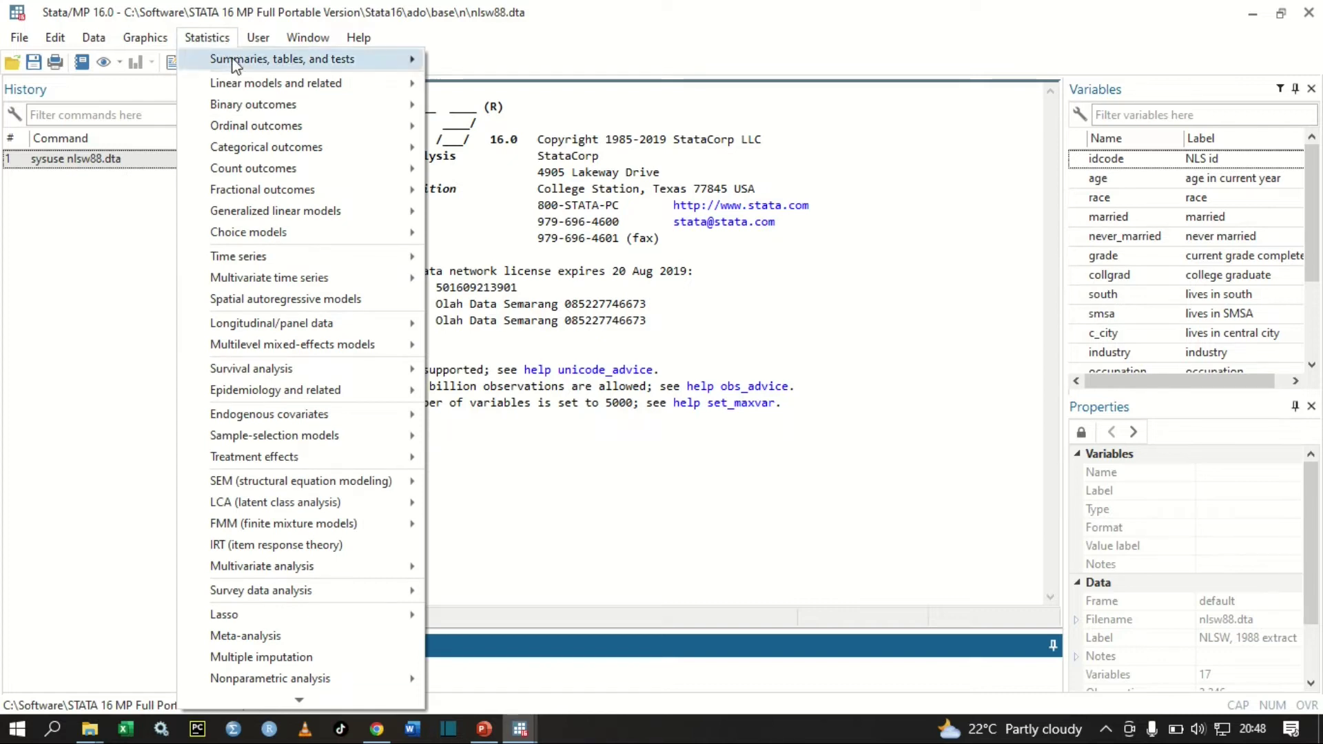
{"action": "mouse_move", "coordinate": [296, 60]}
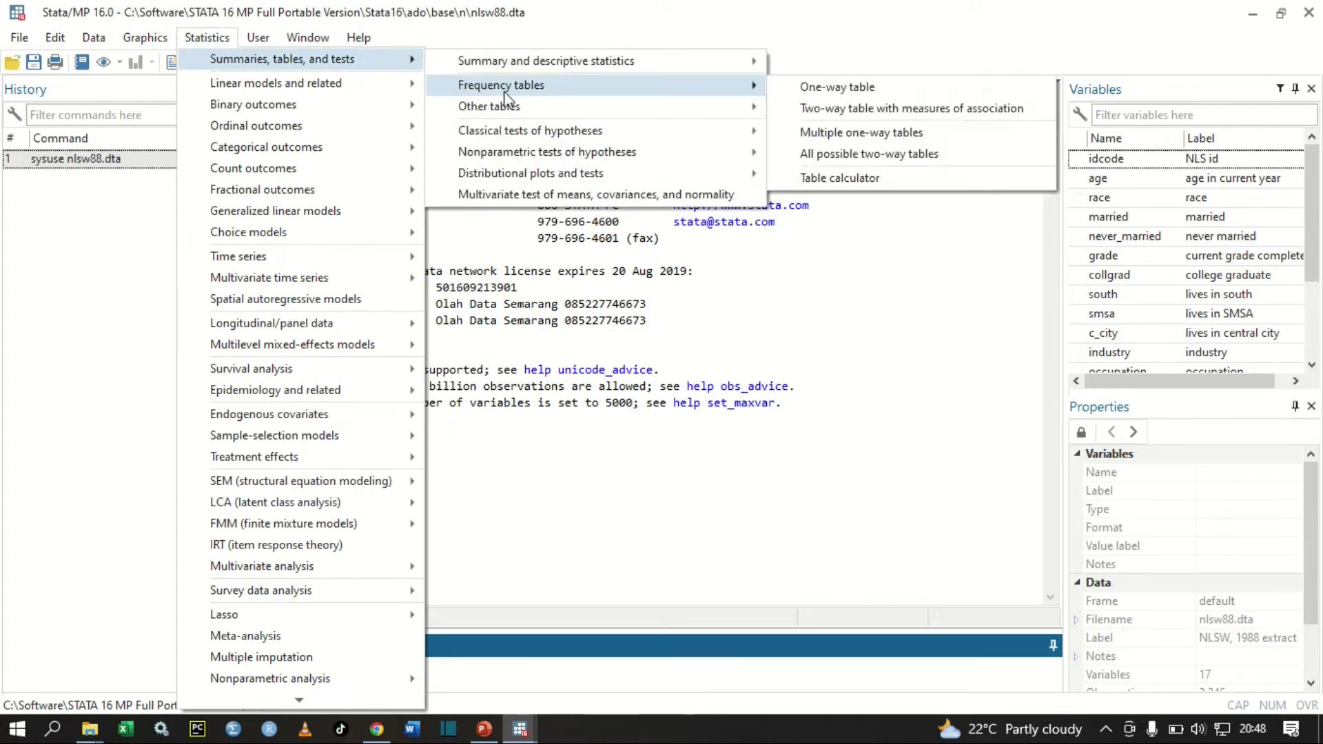
{"action": "mouse_move", "coordinate": [507, 109]}
{"action": "left_click", "coordinate": [847, 113]}
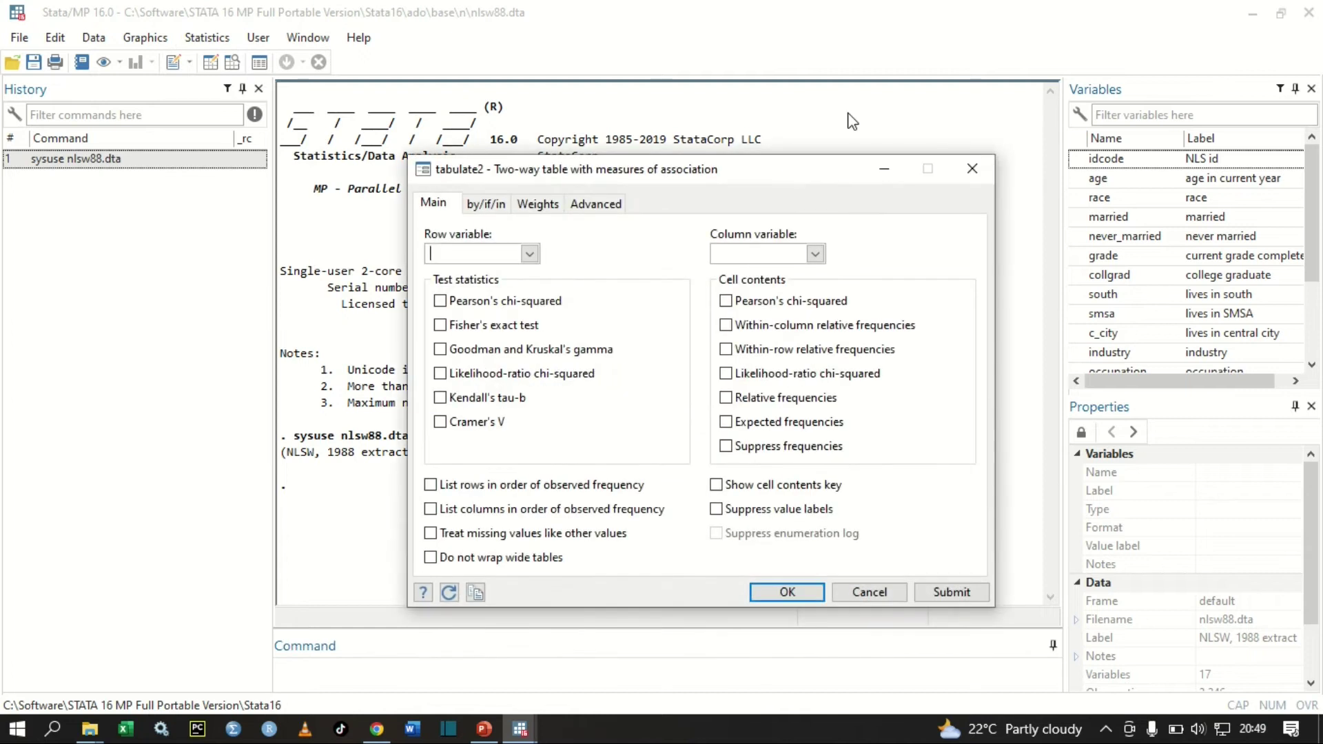
{"action": "left_click", "coordinate": [528, 256]}
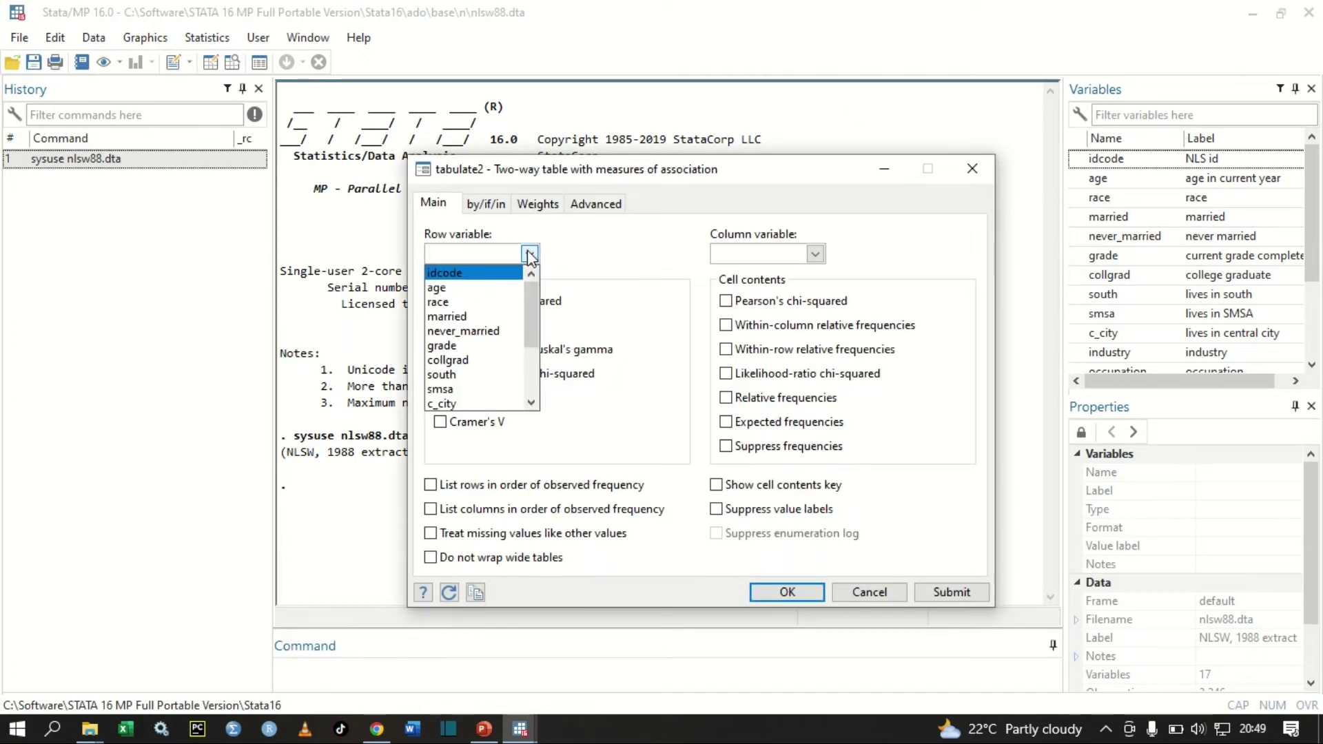
{"action": "left_click", "coordinate": [492, 302]}
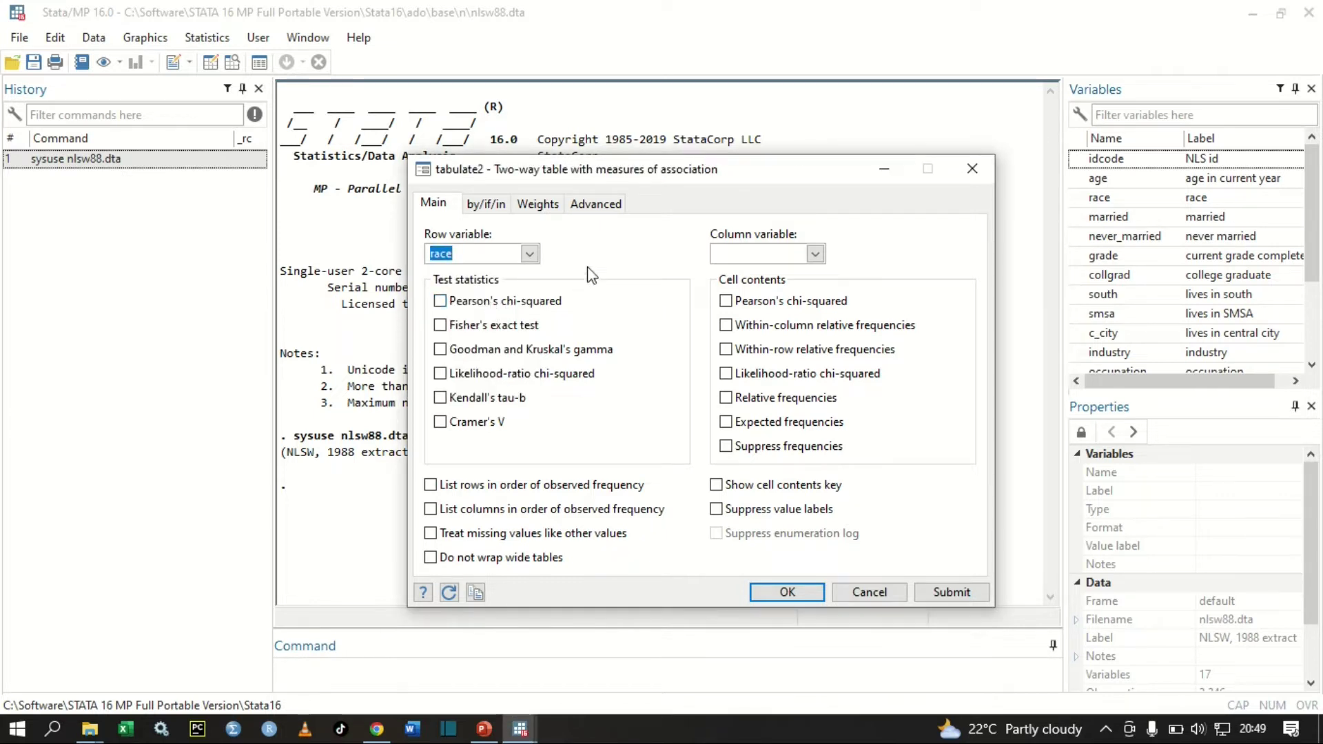
{"action": "left_click", "coordinate": [817, 255]}
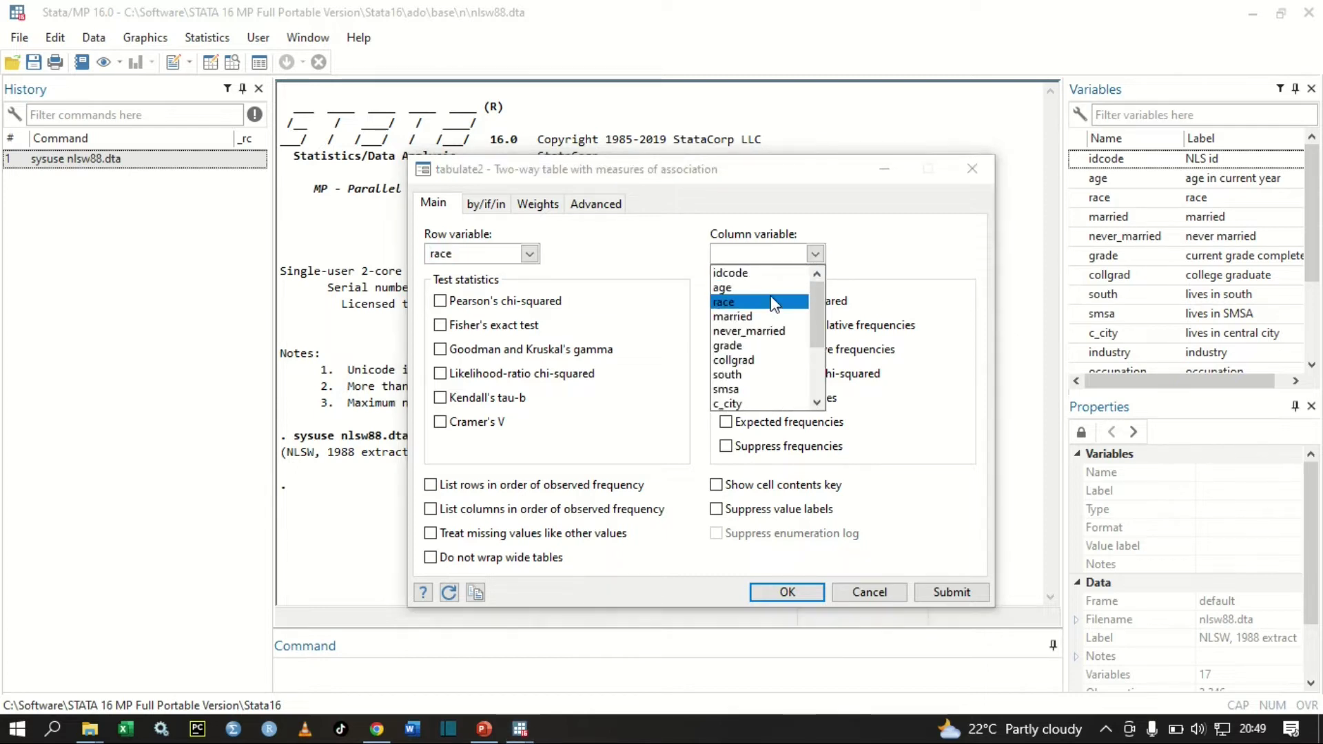
{"action": "left_click", "coordinate": [767, 313]}
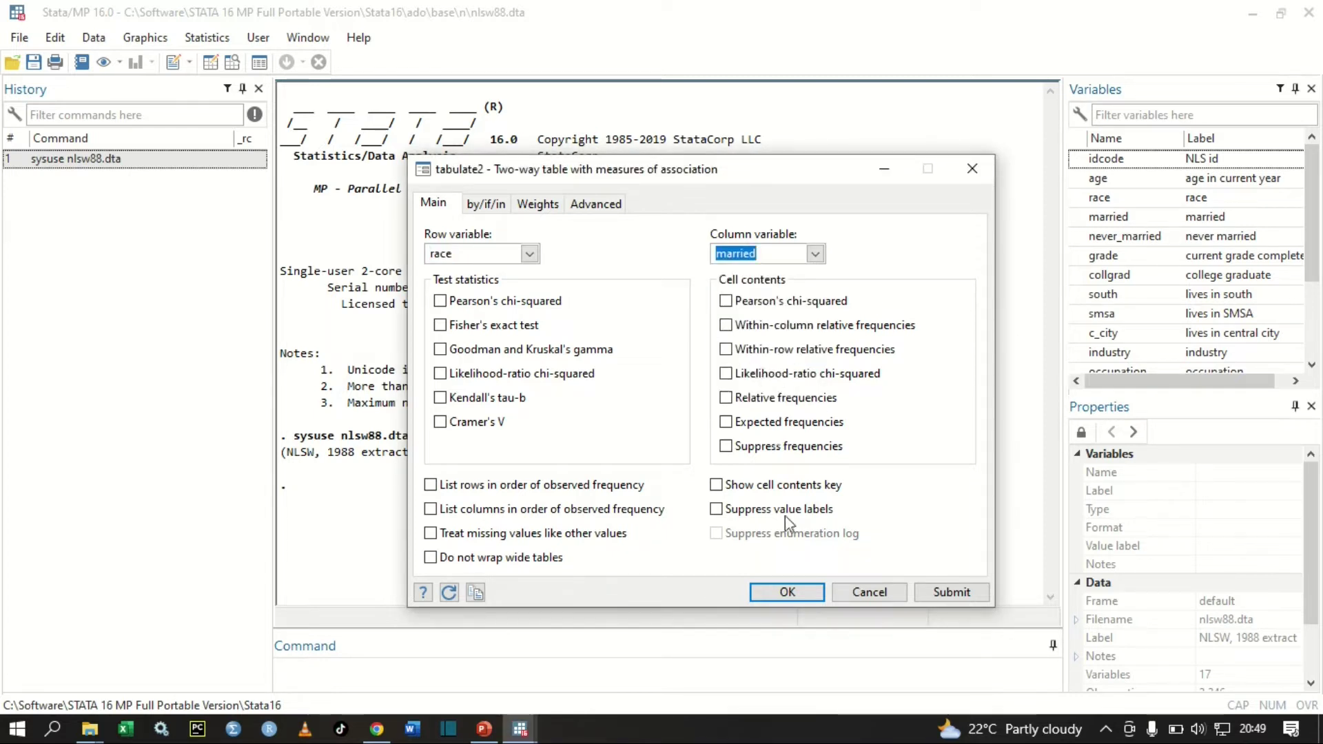
{"action": "left_click", "coordinate": [942, 592]}
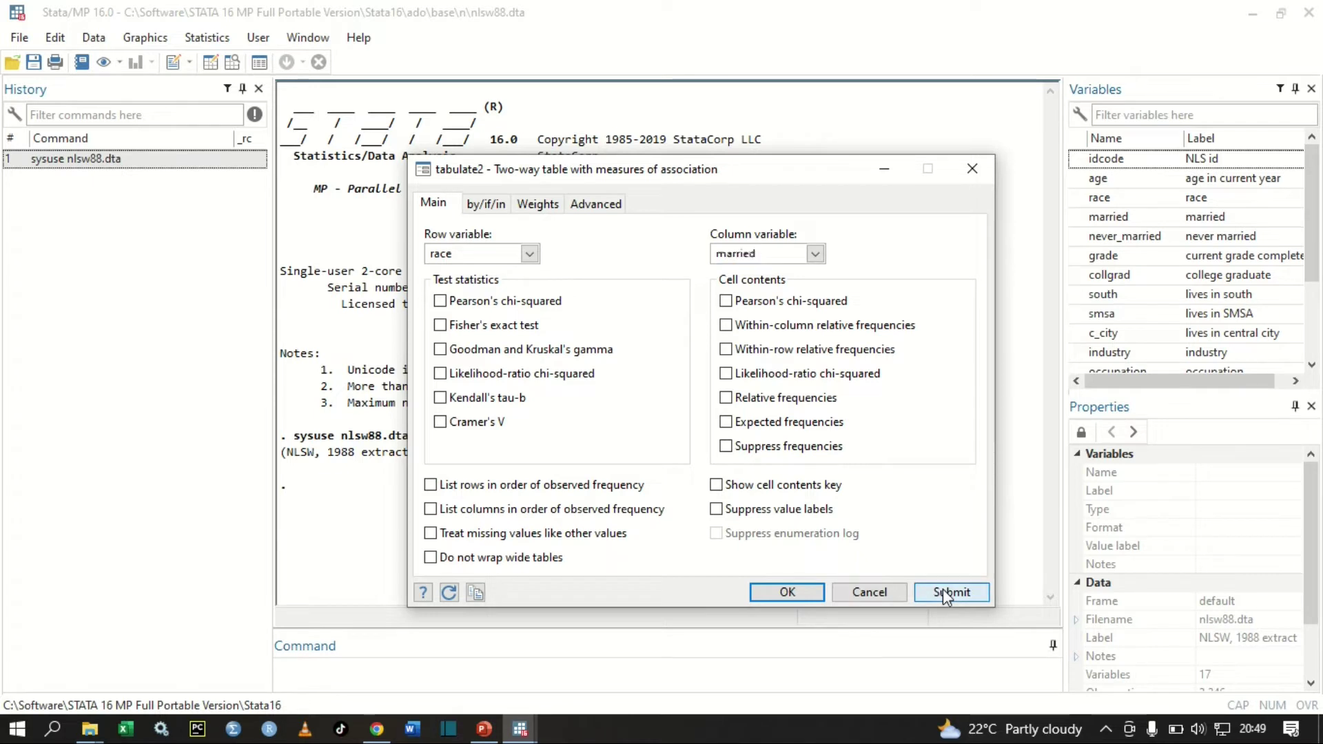
{"action": "left_click", "coordinate": [884, 171]}
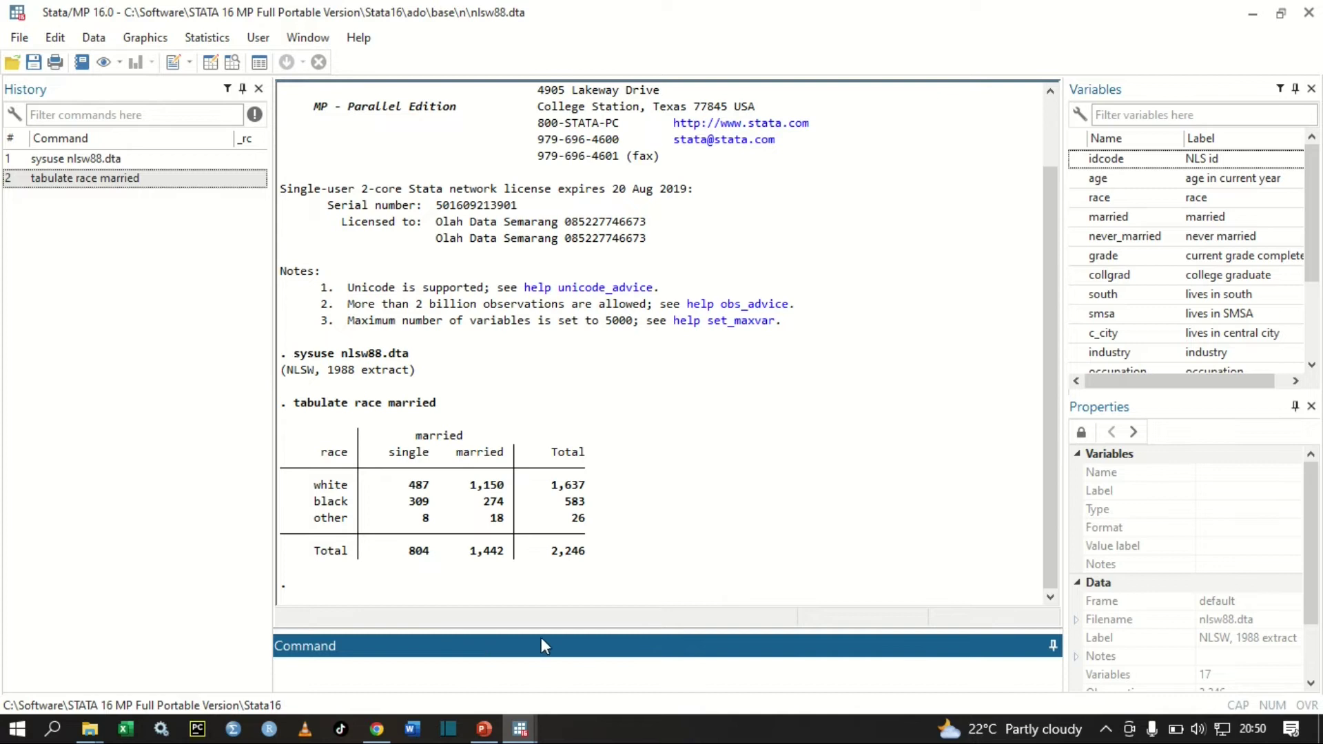
Step: Reopen the Two-way table with measures of association dialog and tick Pearson's chi-squared
{"action": "mouse_move", "coordinate": [519, 737]}
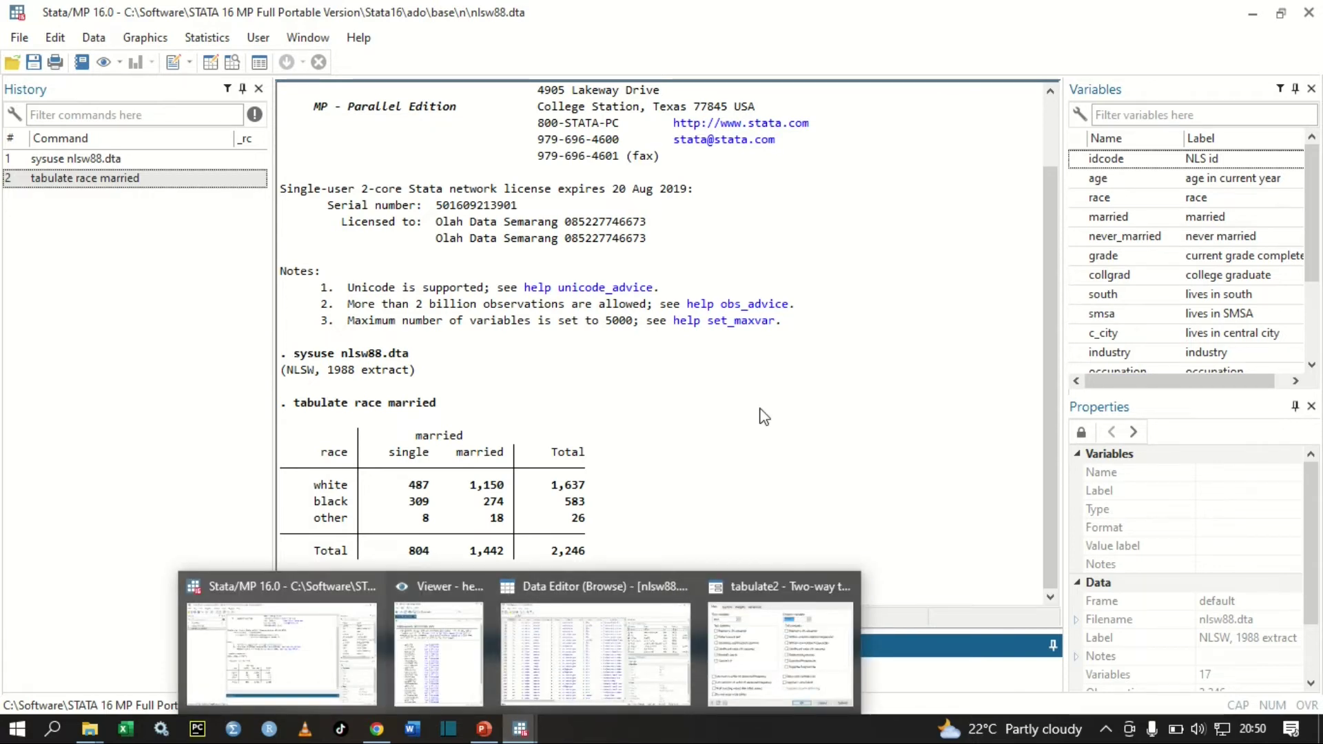
{"action": "left_click", "coordinate": [219, 39]}
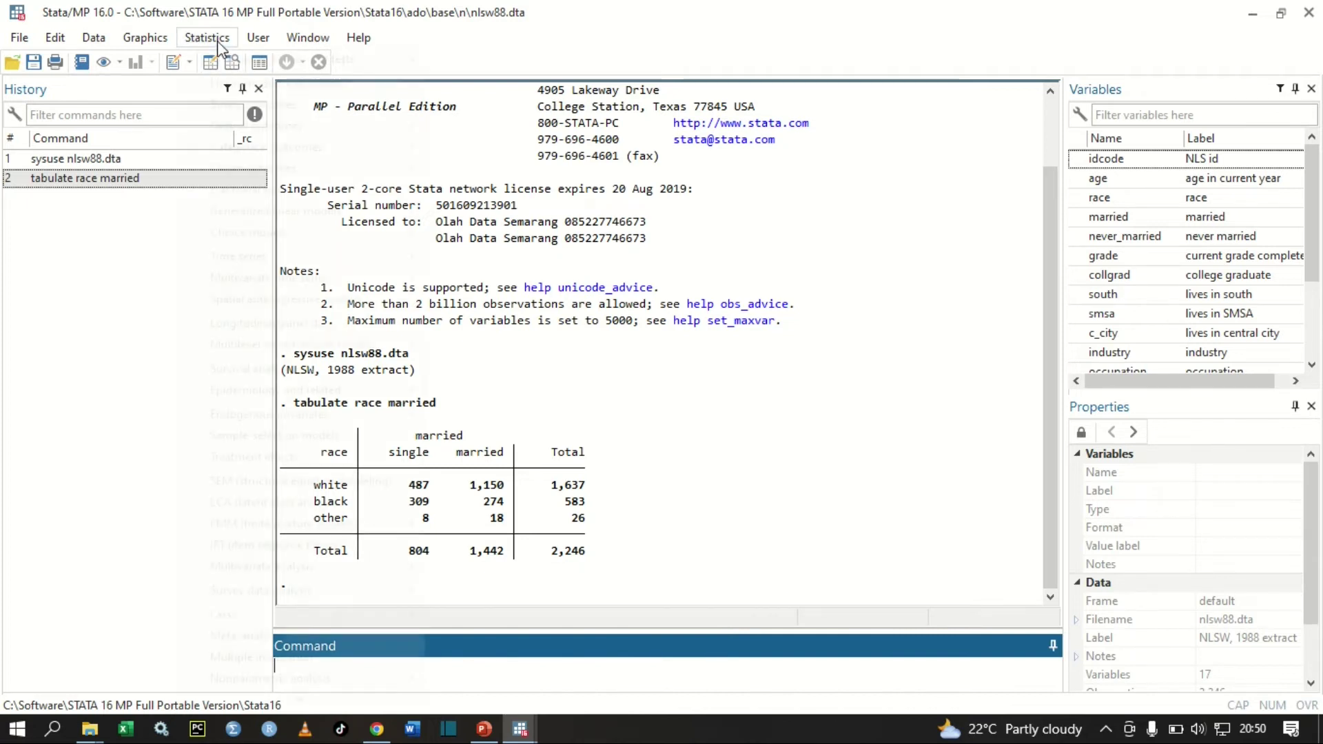
{"action": "mouse_move", "coordinate": [259, 39]}
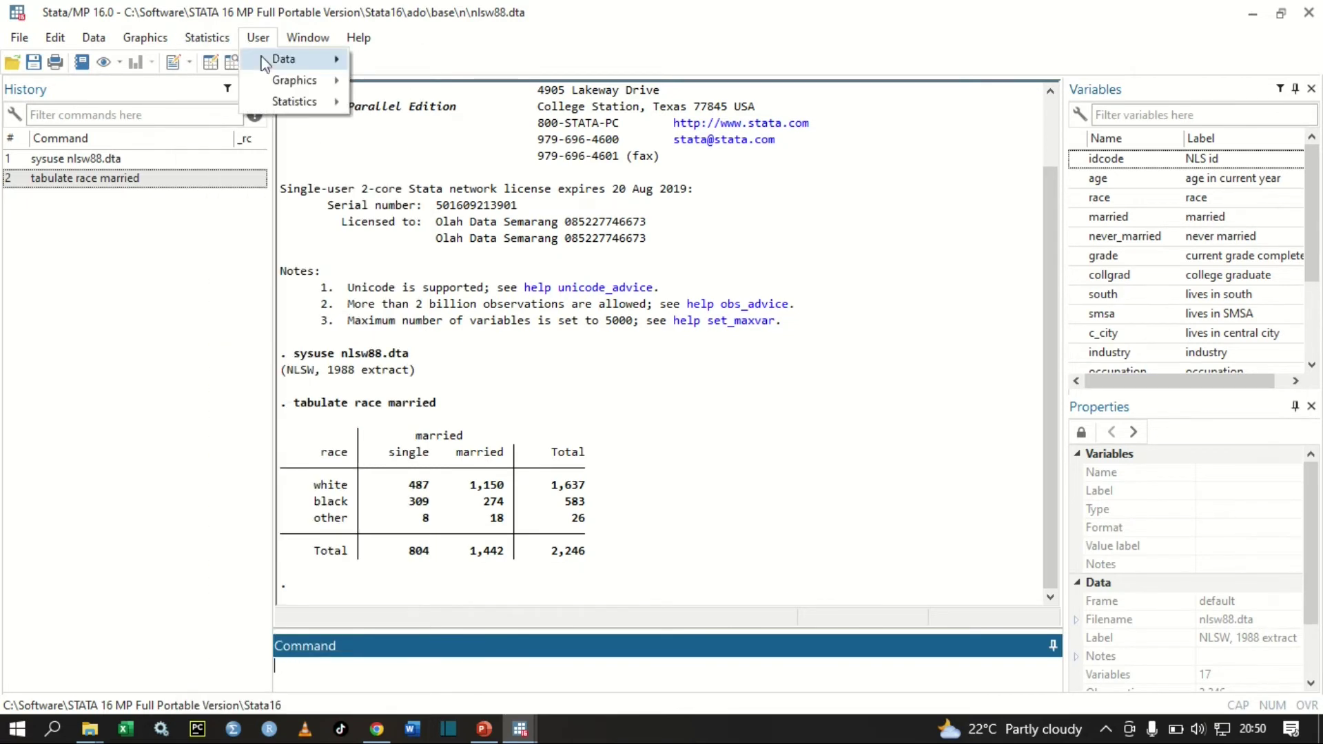
{"action": "mouse_move", "coordinate": [206, 38]}
{"action": "mouse_move", "coordinate": [306, 60]}
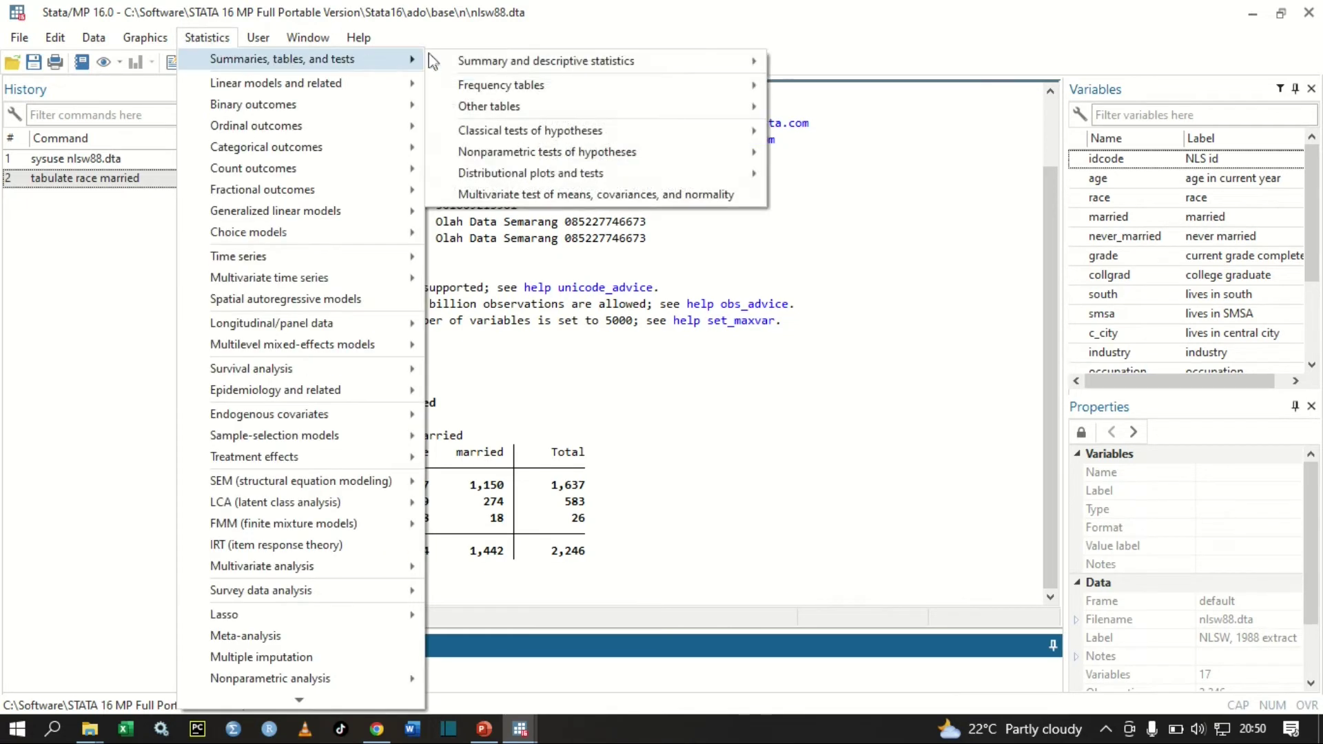
{"action": "mouse_move", "coordinate": [495, 87]}
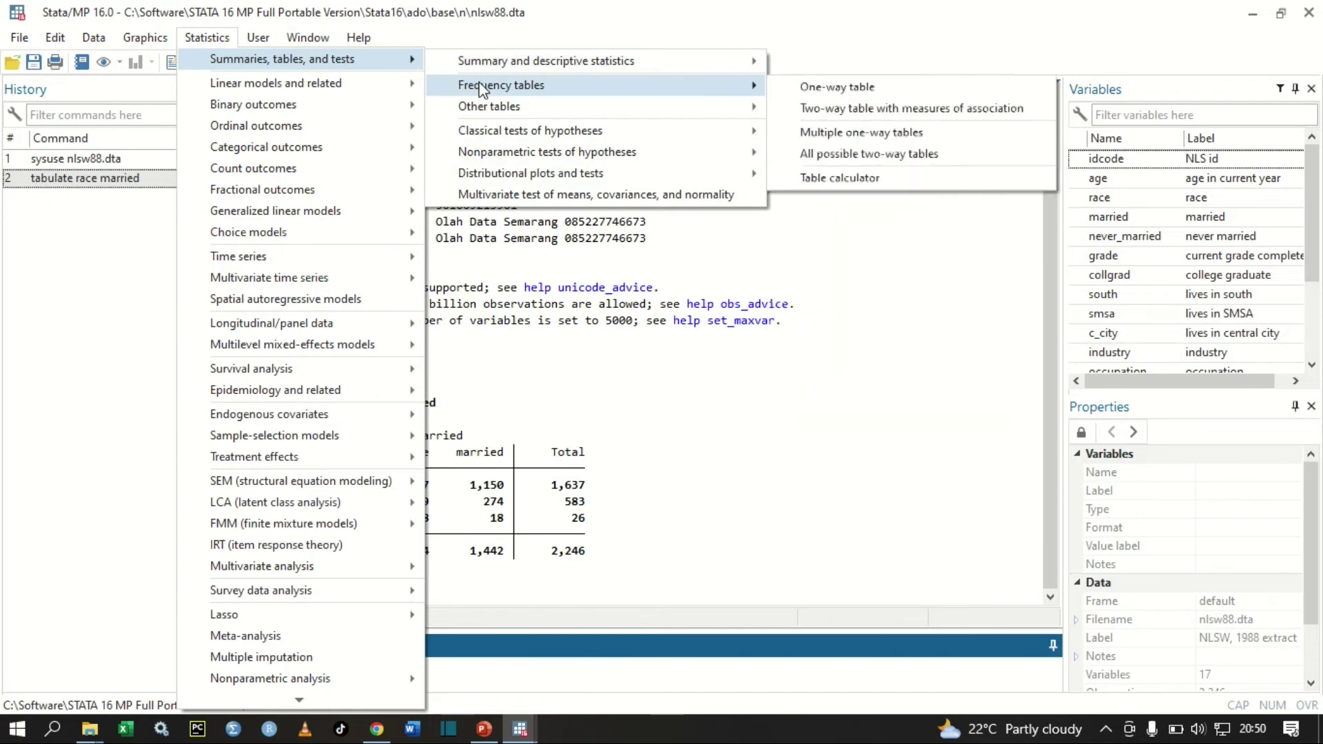
{"action": "left_click", "coordinate": [842, 108]}
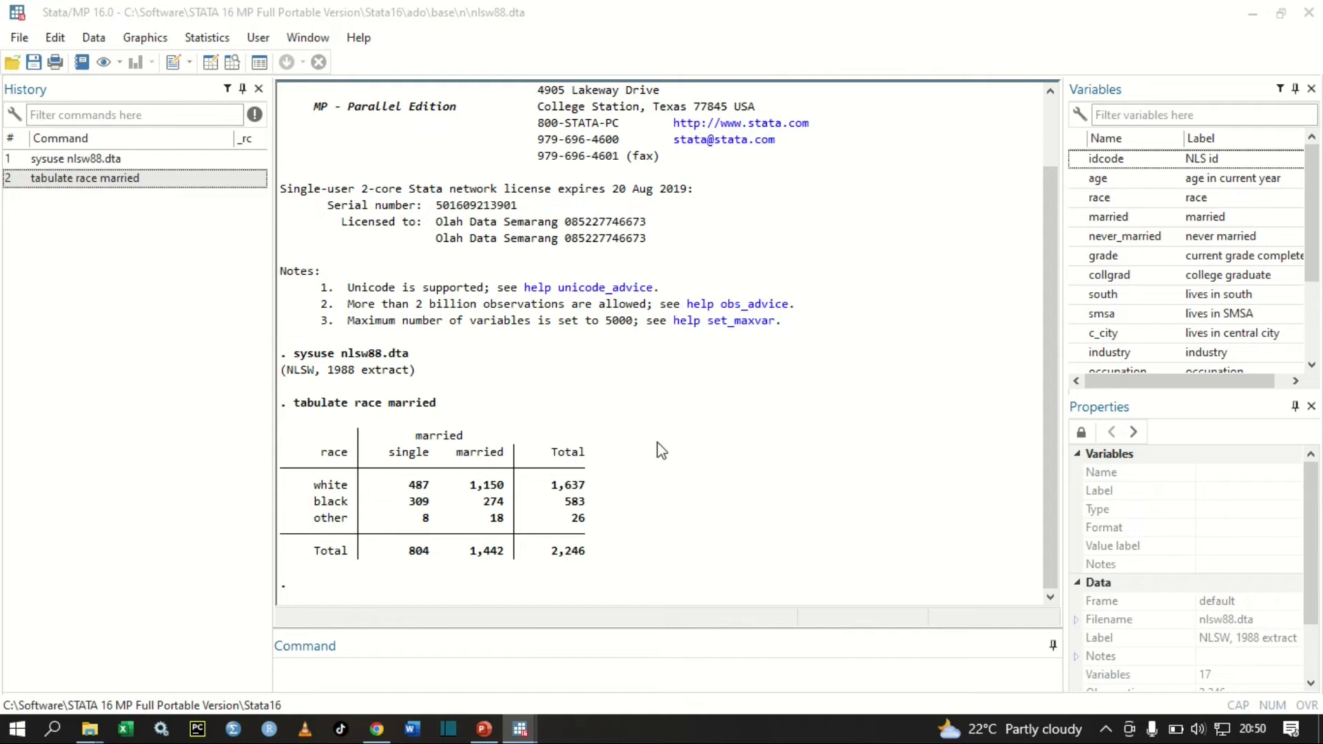
{"action": "mouse_move", "coordinate": [513, 729]}
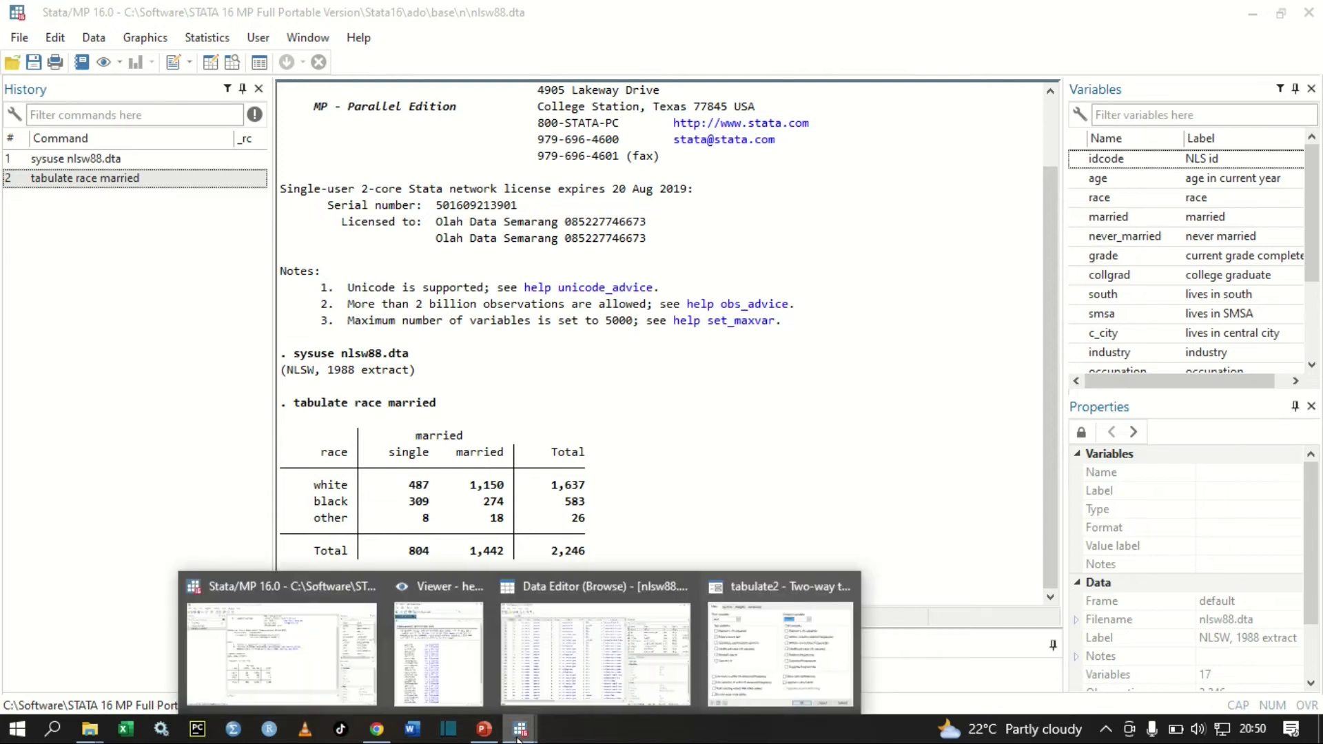
{"action": "left_click", "coordinate": [778, 654]}
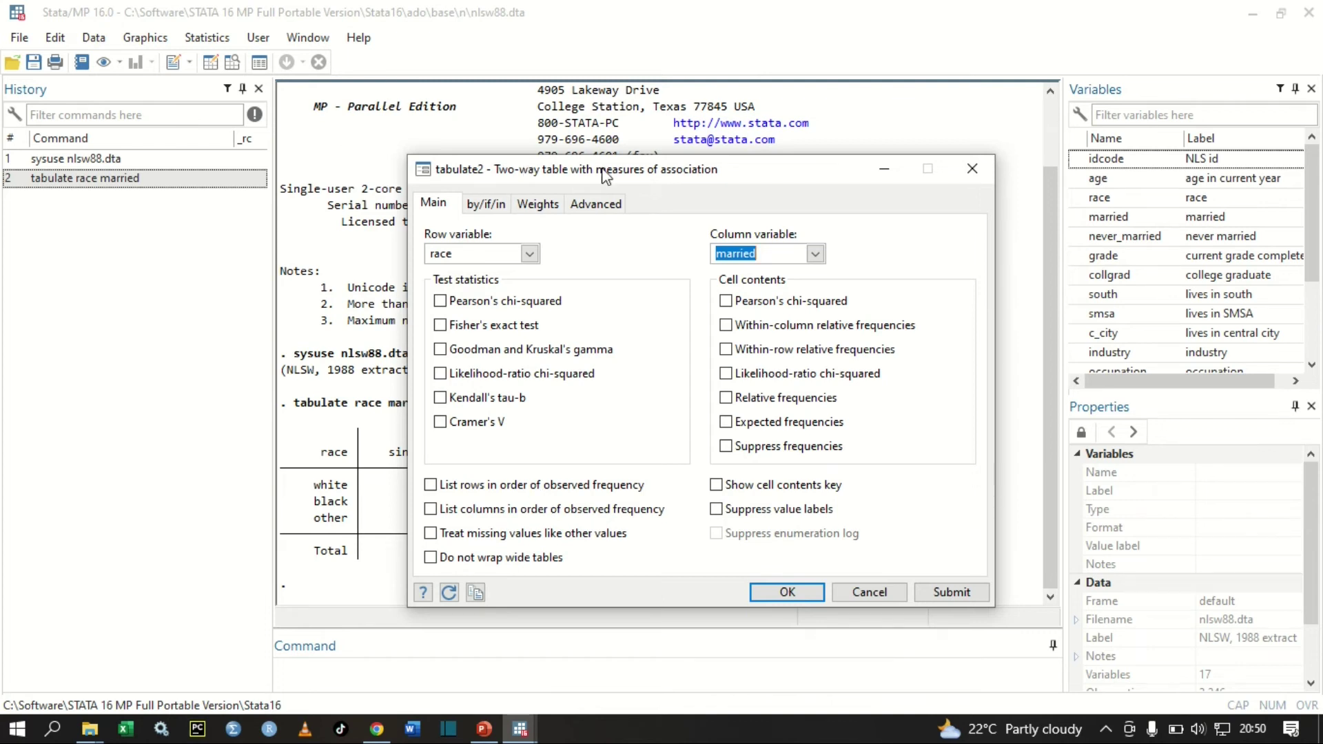
{"action": "left_click_drag", "start_coordinate": [600, 170], "coordinate": [582, 148]}
{"action": "left_click", "coordinate": [421, 280]}
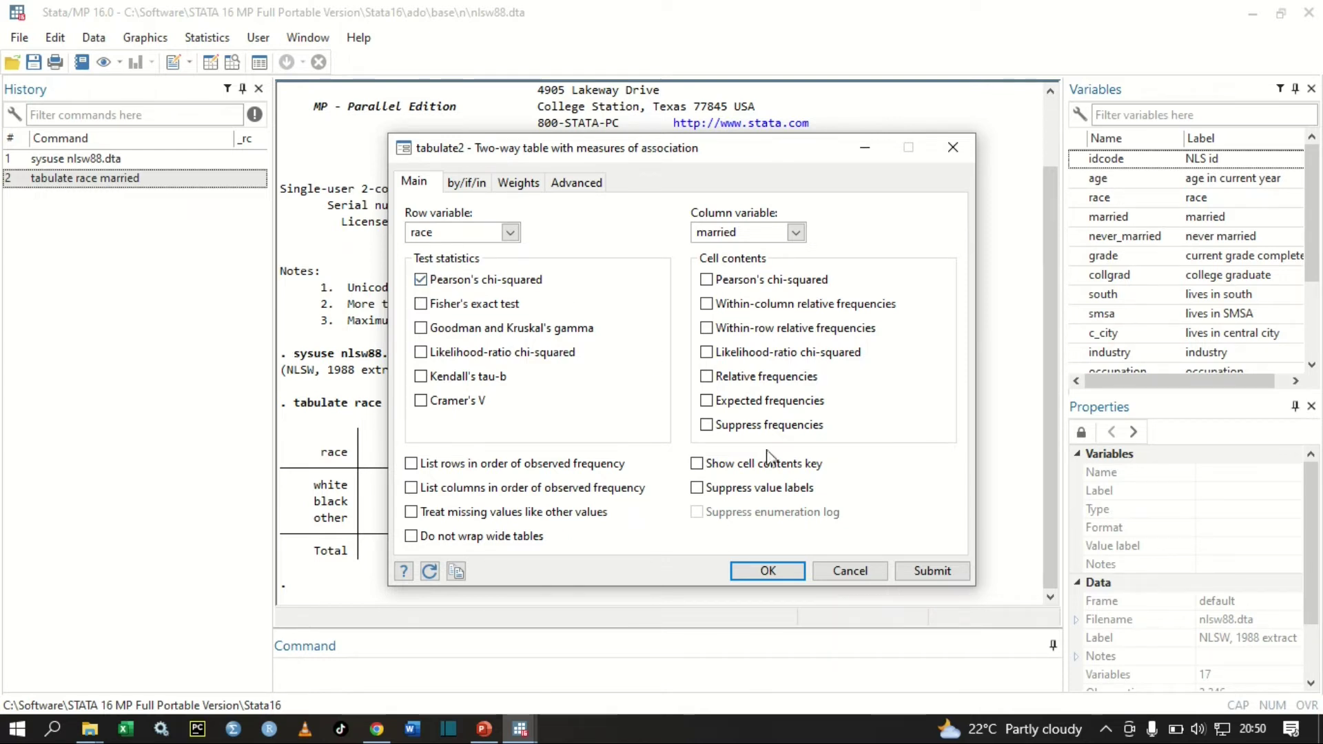
Step: Submit the race-by-married table with chi2 and minimize the dialog
{"action": "left_click", "coordinate": [931, 571]}
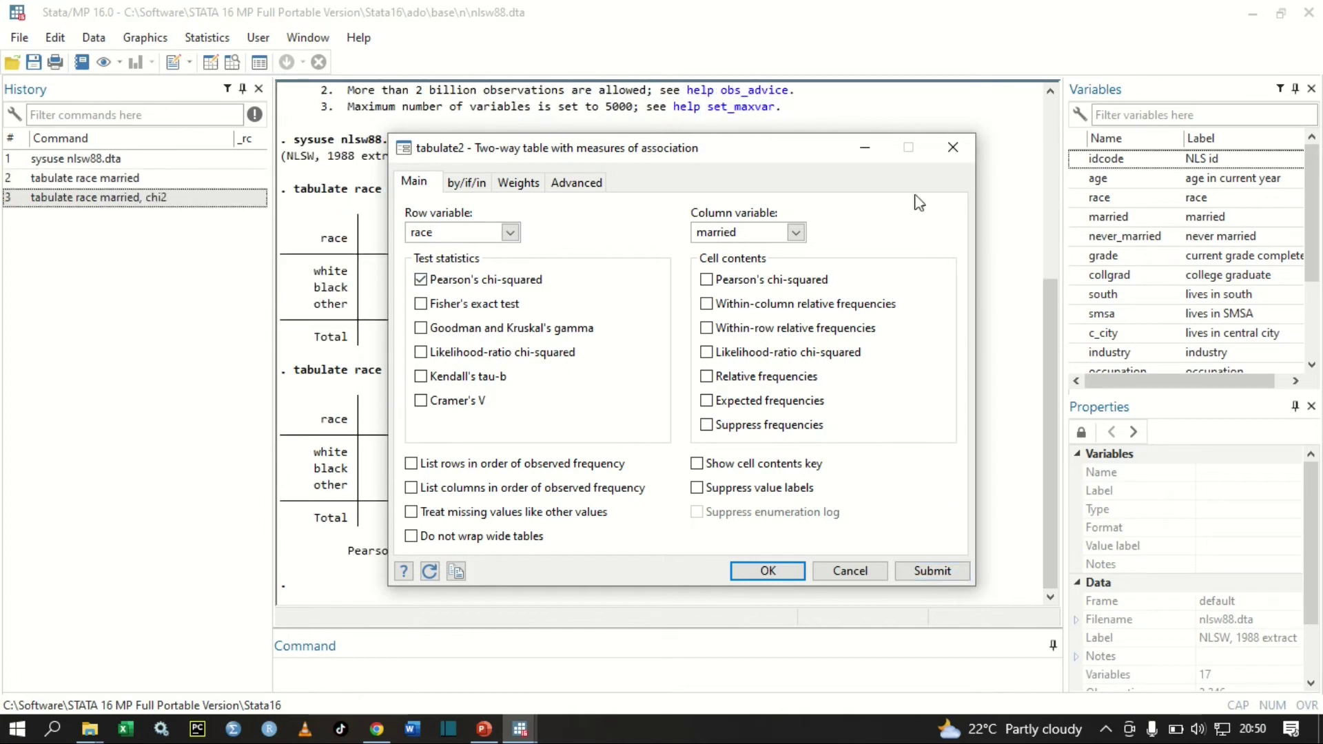
{"action": "left_click", "coordinate": [864, 148]}
{"action": "scroll", "coordinate": [523, 398], "scroll_direction": "up", "scroll_amount": 2}
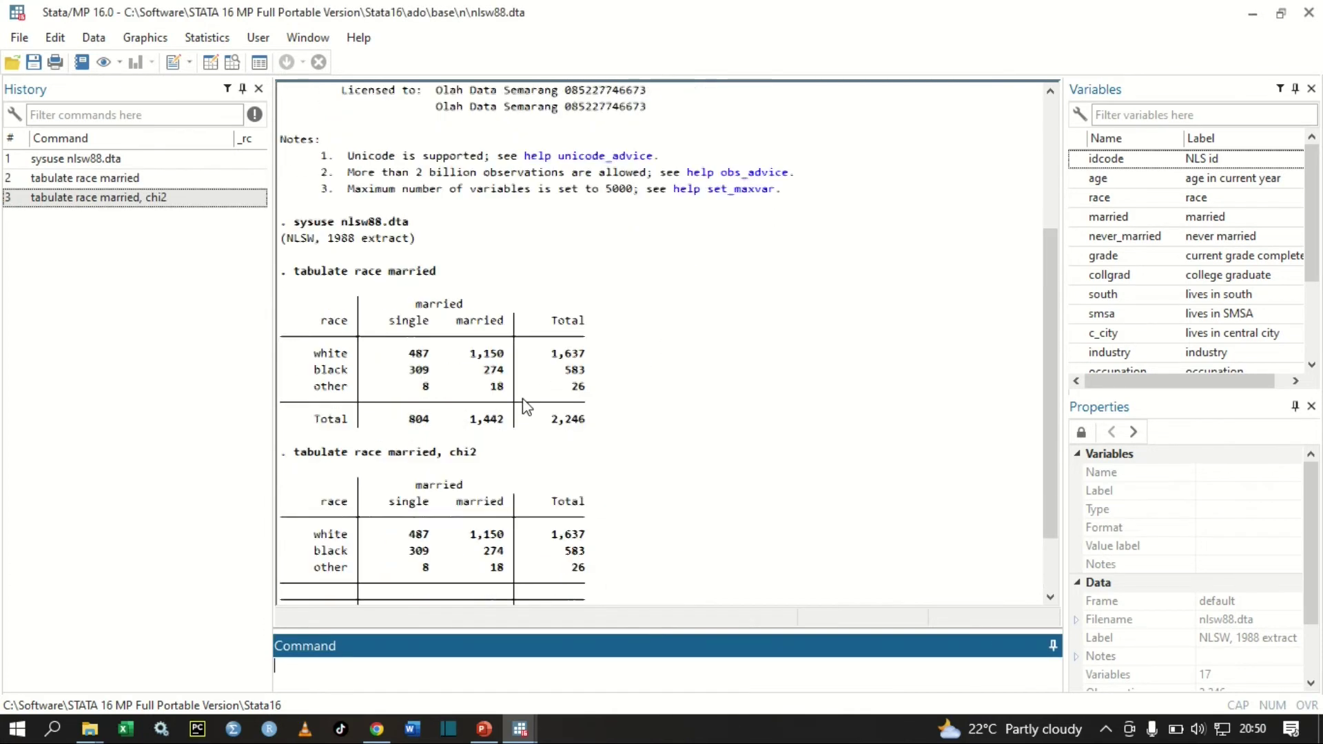
{"action": "scroll", "coordinate": [523, 399], "scroll_direction": "down", "scroll_amount": 2}
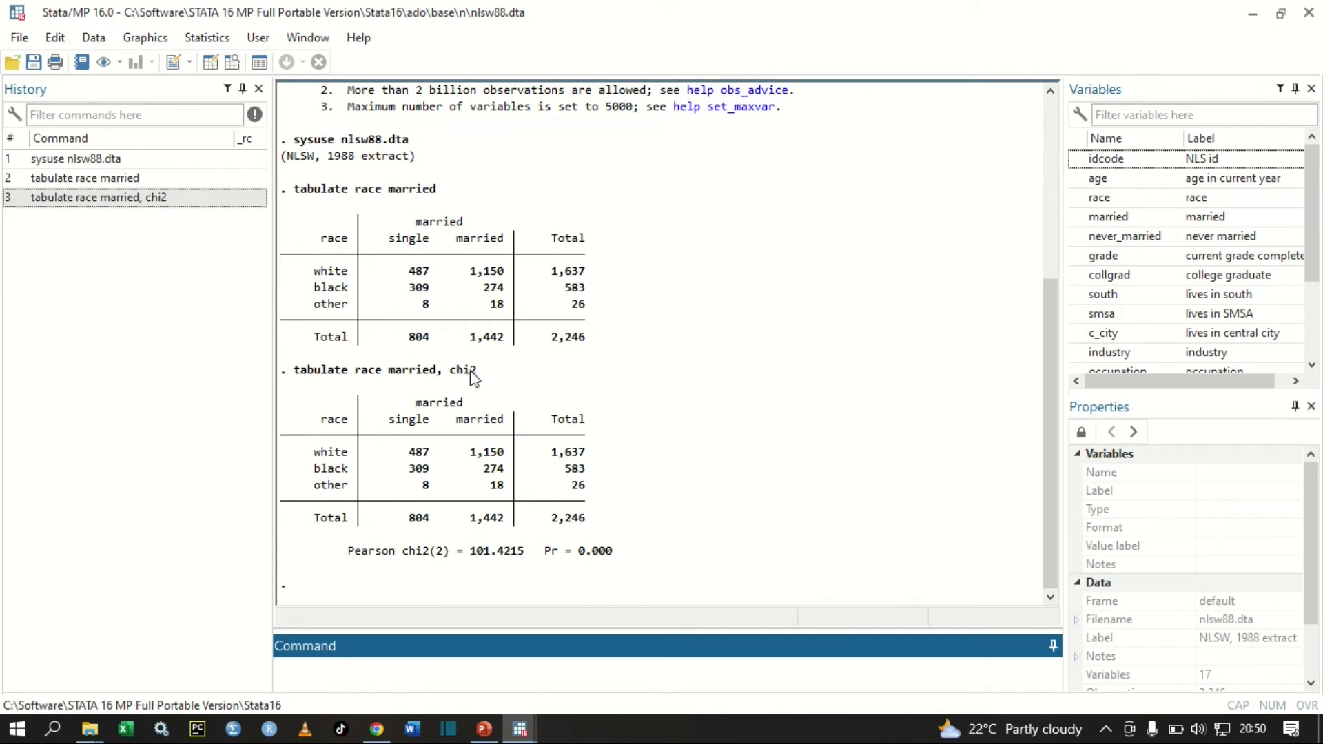
Step: Highlight the tabulate command and the Pr = 0.000 value in the Results window
{"action": "left_click_drag", "start_coordinate": [483, 375], "coordinate": [329, 372]}
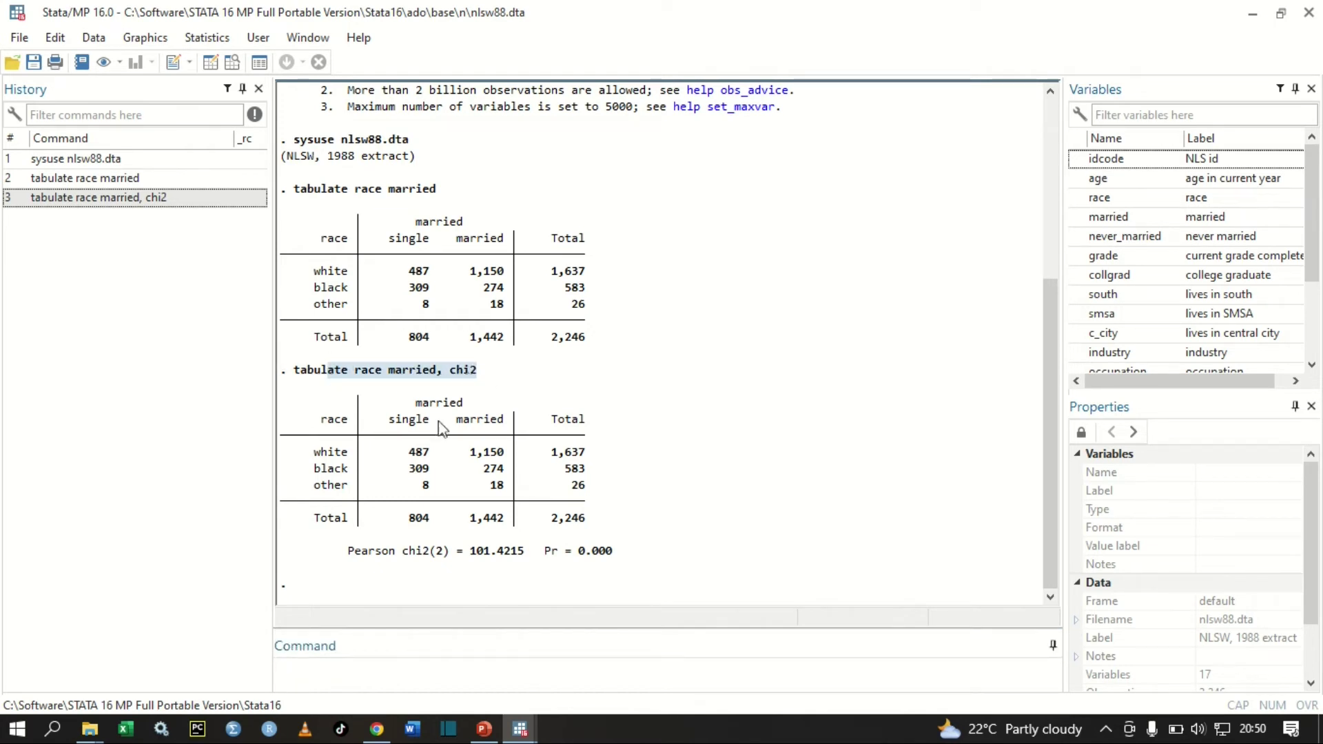
{"action": "left_click", "coordinate": [441, 544]}
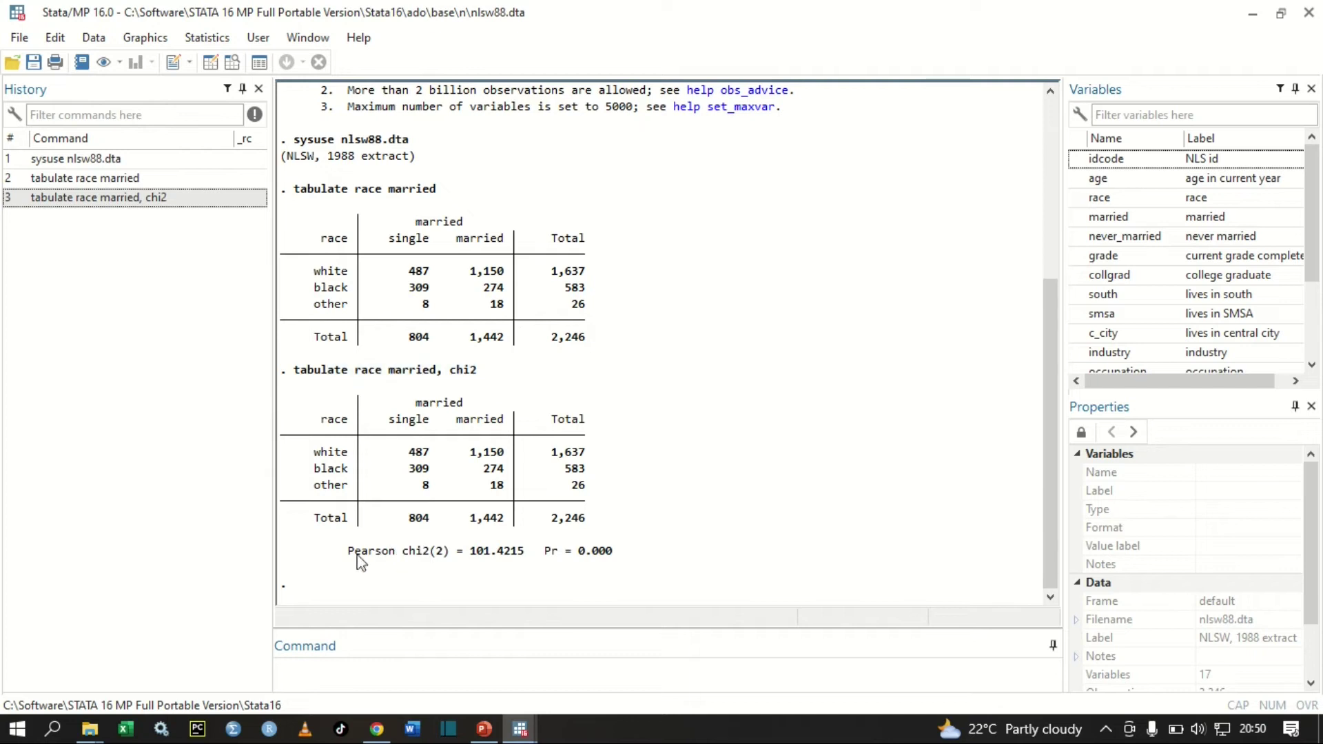
{"action": "left_click_drag", "start_coordinate": [623, 556], "coordinate": [537, 569]}
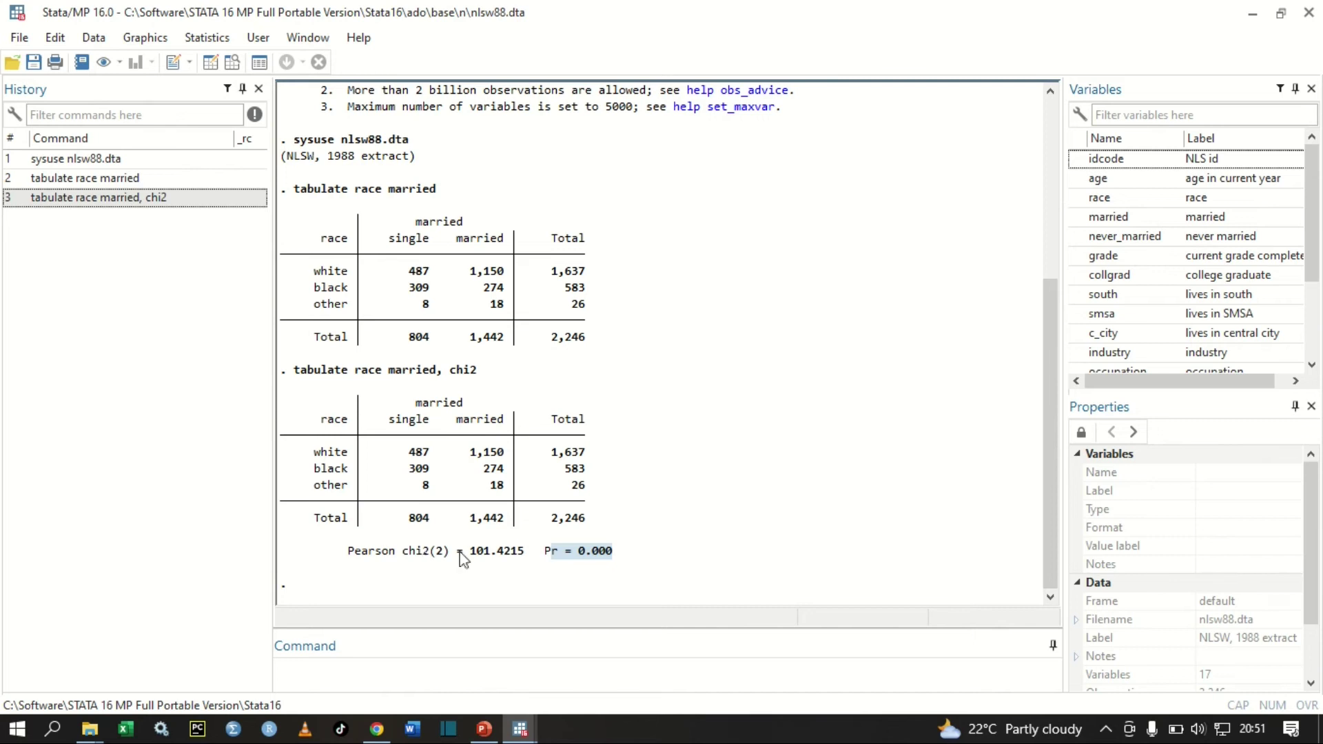
{"action": "triple_click", "coordinate": [618, 551]}
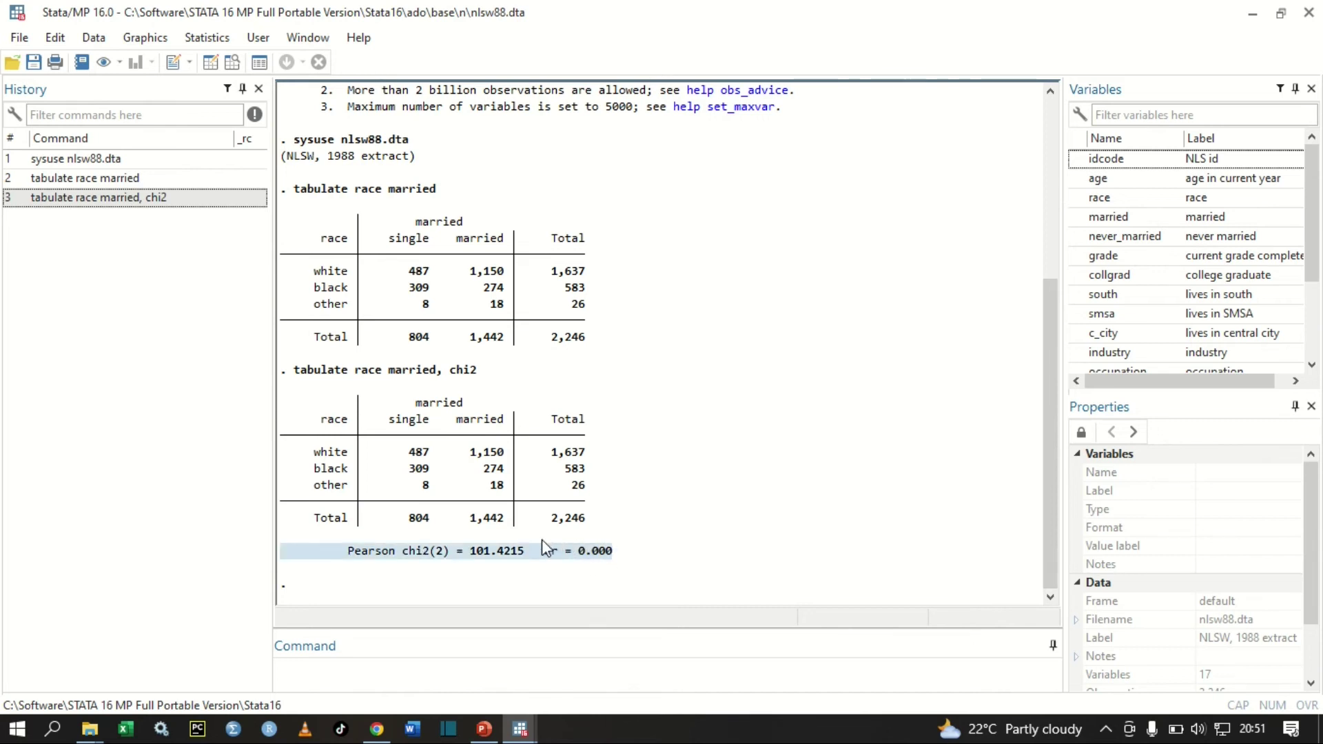
{"action": "left_click_drag", "start_coordinate": [612, 550], "coordinate": [553, 553]}
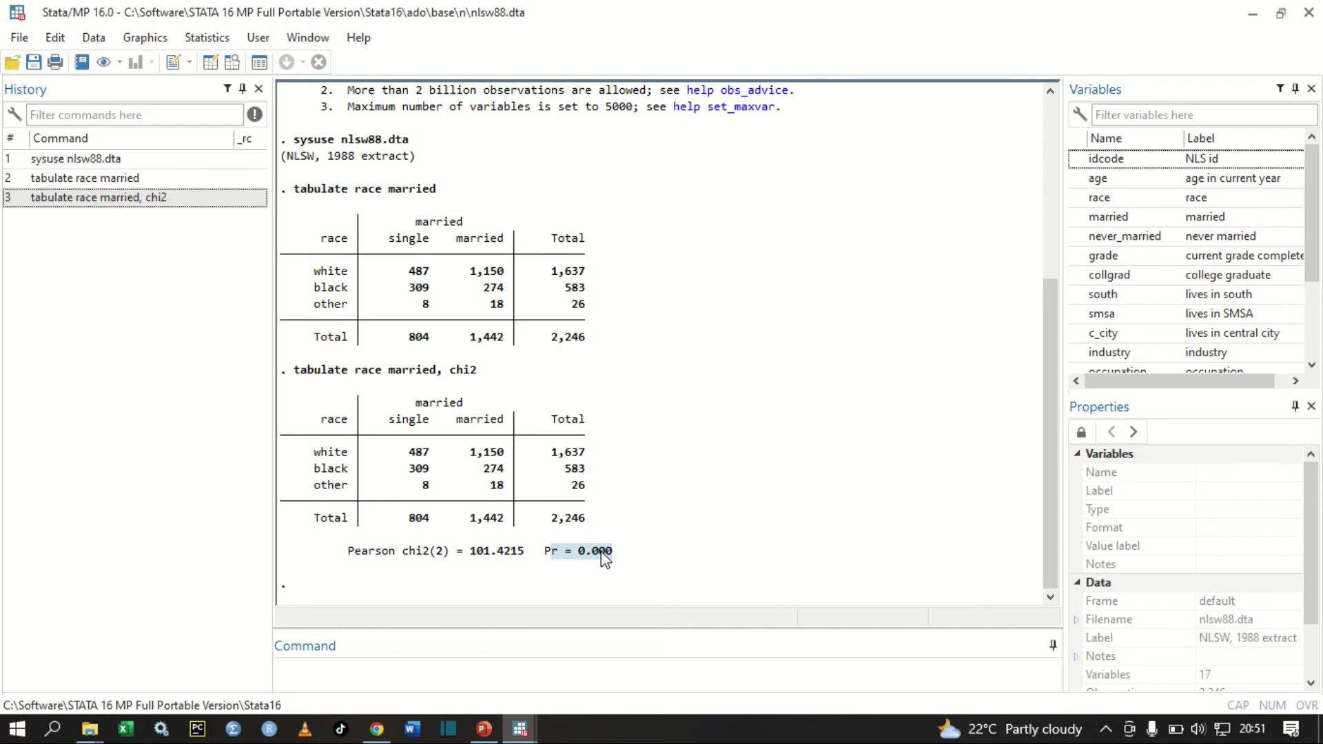
{"action": "left_click_drag", "start_coordinate": [623, 554], "coordinate": [549, 562]}
{"action": "left_click", "coordinate": [612, 566]}
{"action": "left_click_drag", "start_coordinate": [555, 567], "coordinate": [552, 566]}
Step: Switch back to the Data Editor (Browse) showing nlsw88.dta's 2,246 observations
{"action": "mouse_move", "coordinate": [523, 731]}
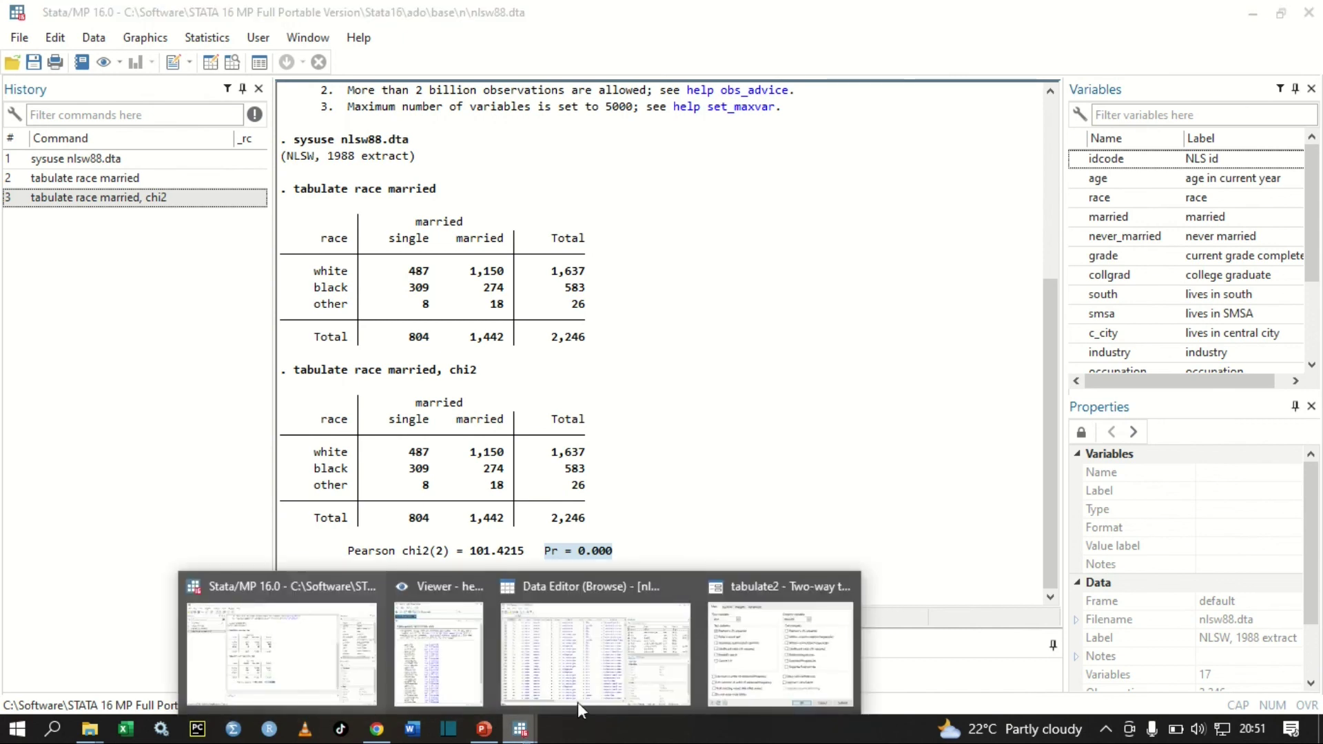
{"action": "left_click", "coordinate": [603, 685]}
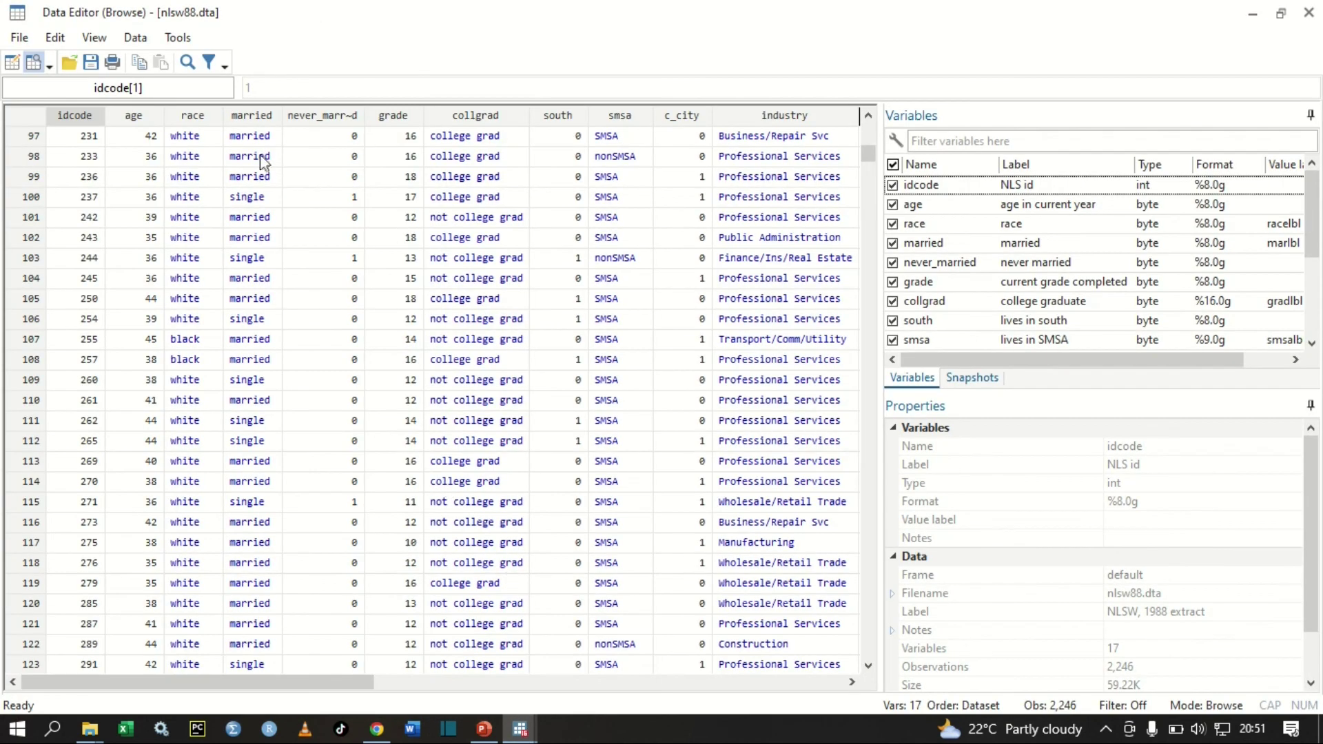